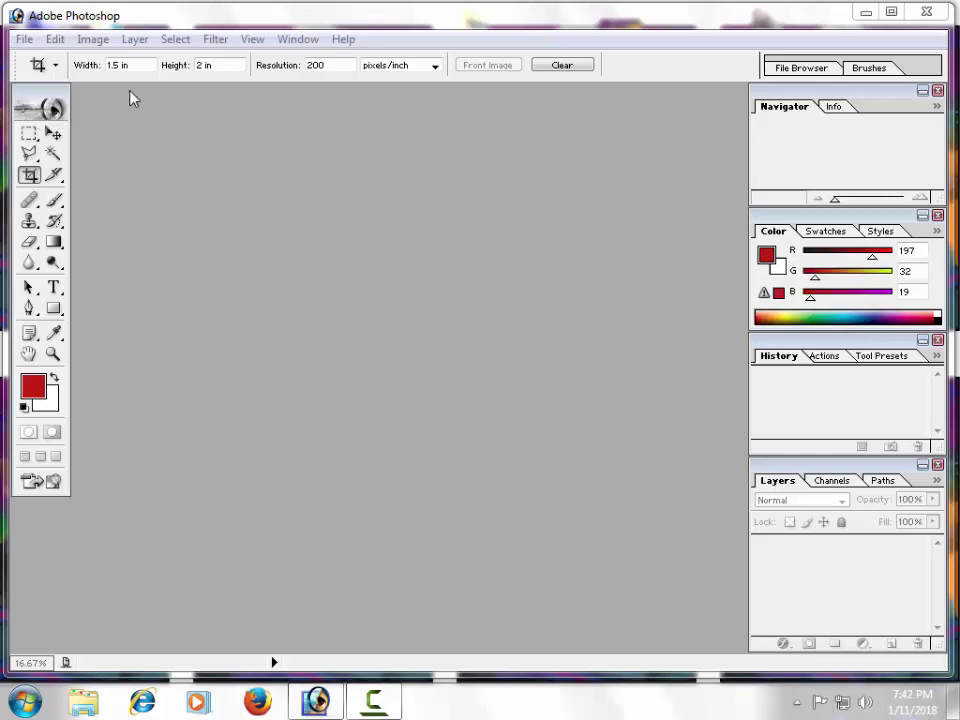
# - Close the empty Photoshop workspace and relaunch Adobe Photoshop 7.0 from the Start menu
pyautogui.click(930, 14)
pyautogui.click(24, 703)
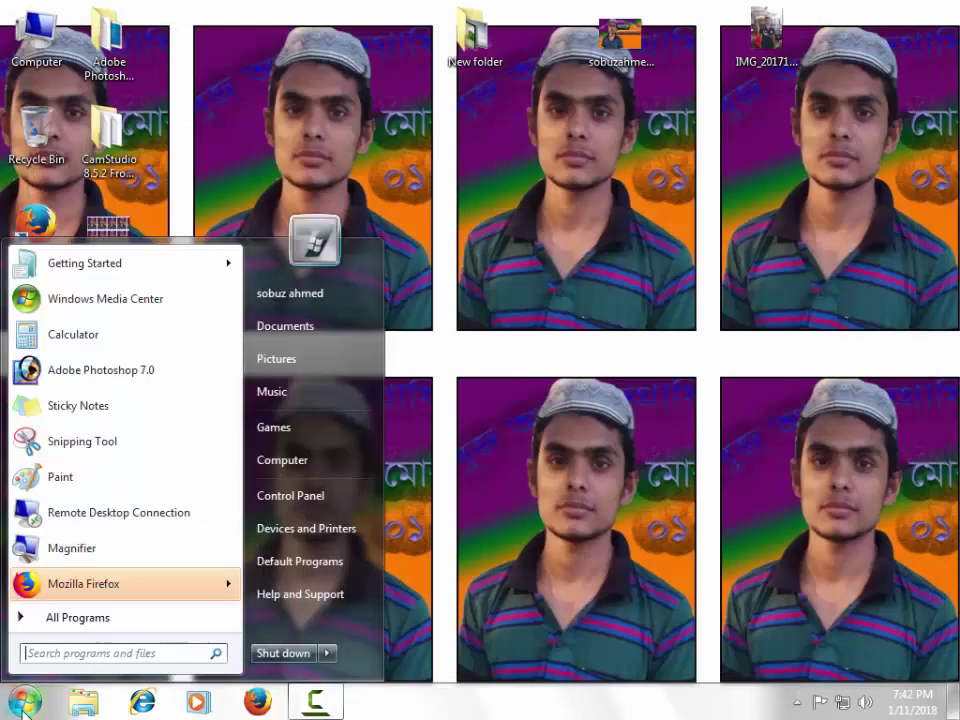
pyautogui.click(80, 378)
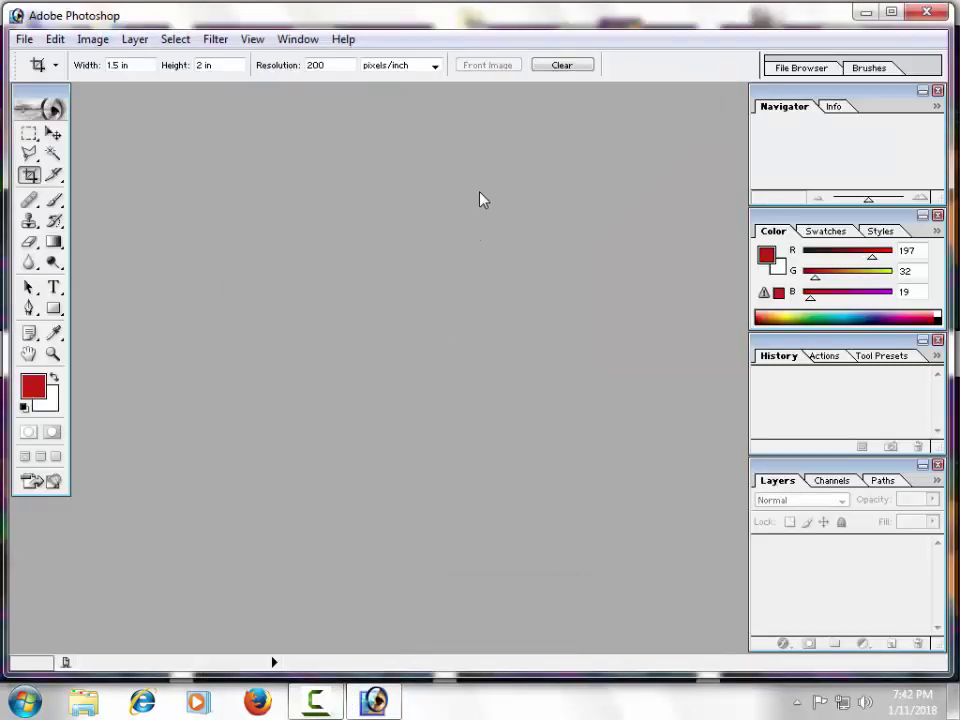
# - Open the Desktop photo IMG_20171030_183450.jpg through File > Open
pyautogui.click(22, 40)
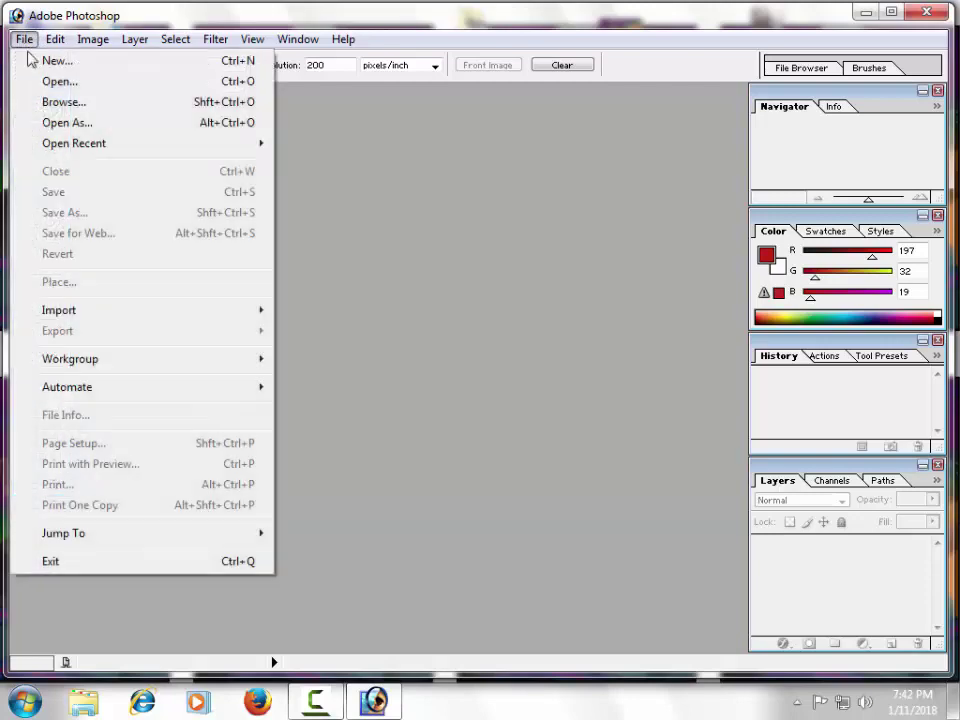
pyautogui.click(50, 81)
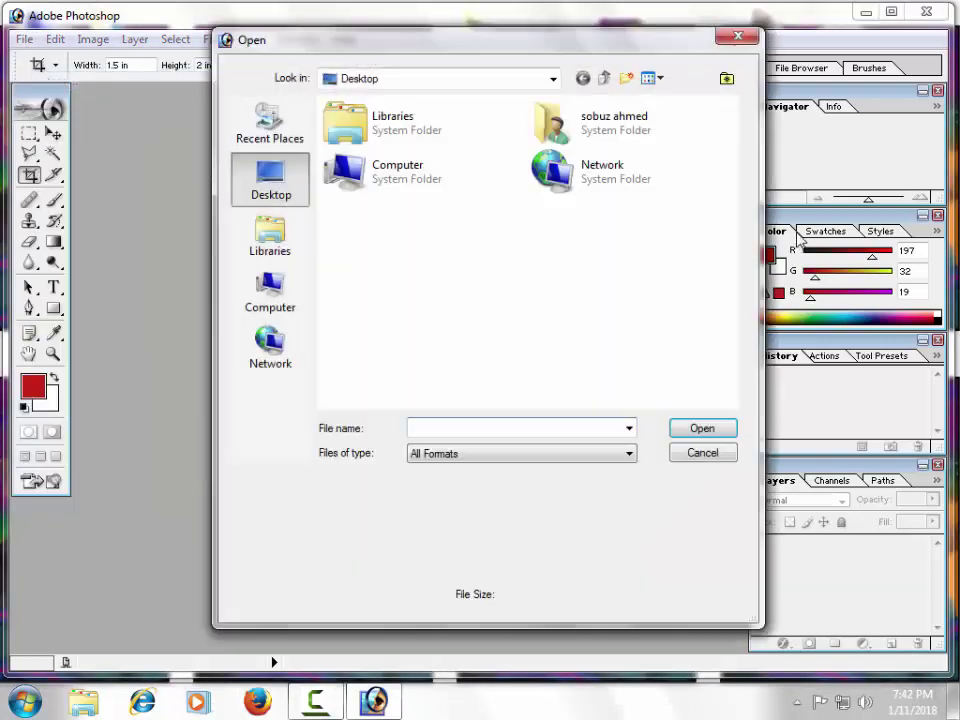
pyautogui.doubleClick(658, 328)
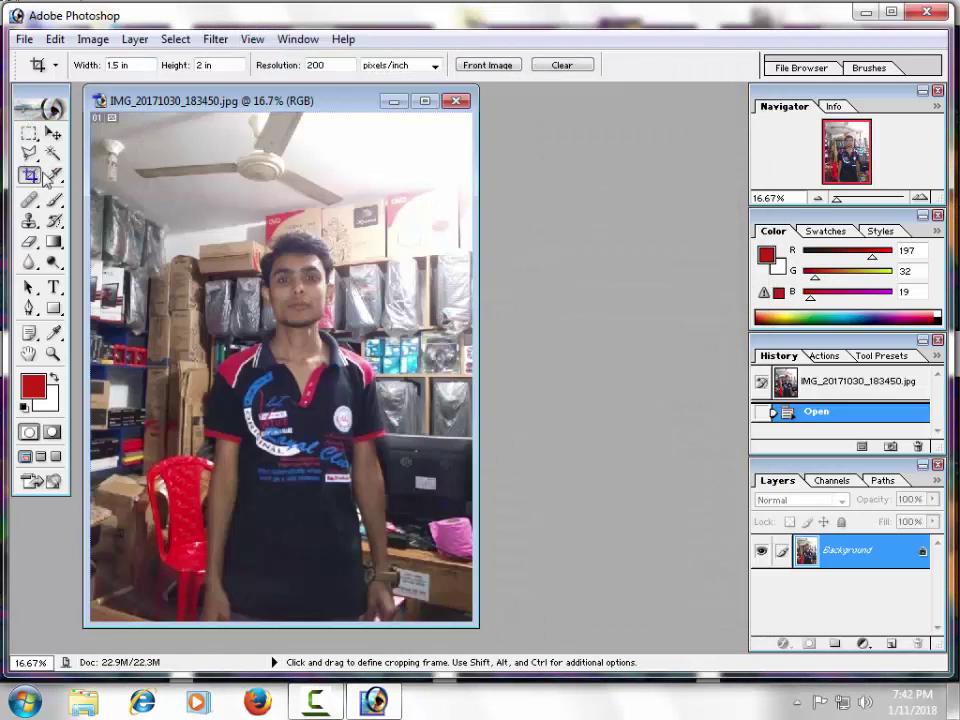
pyautogui.click(52, 133)
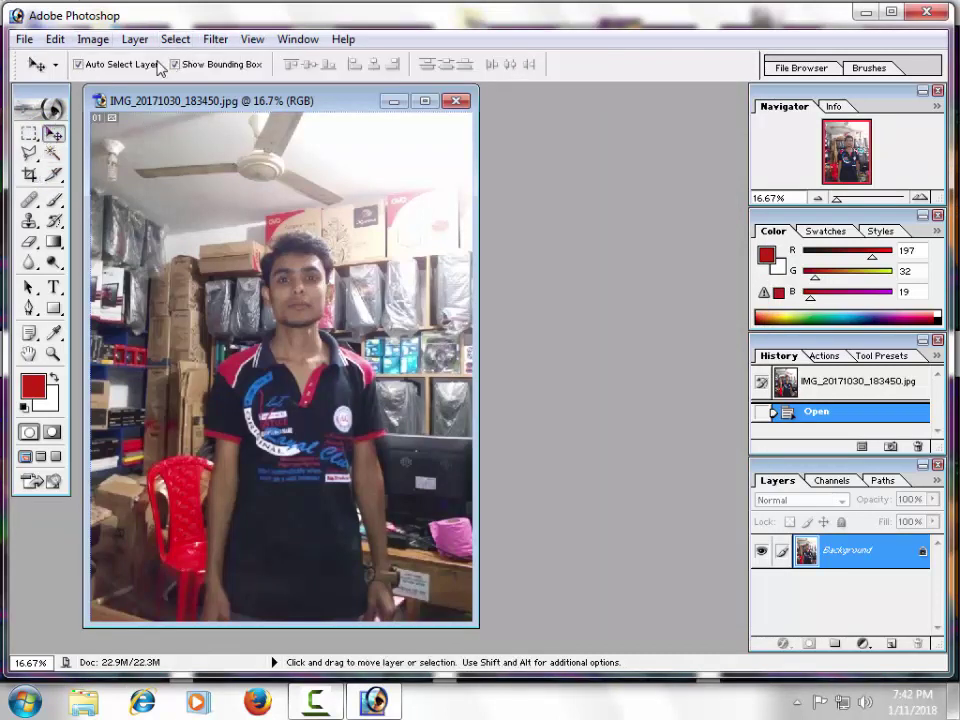
pyautogui.click(30, 174)
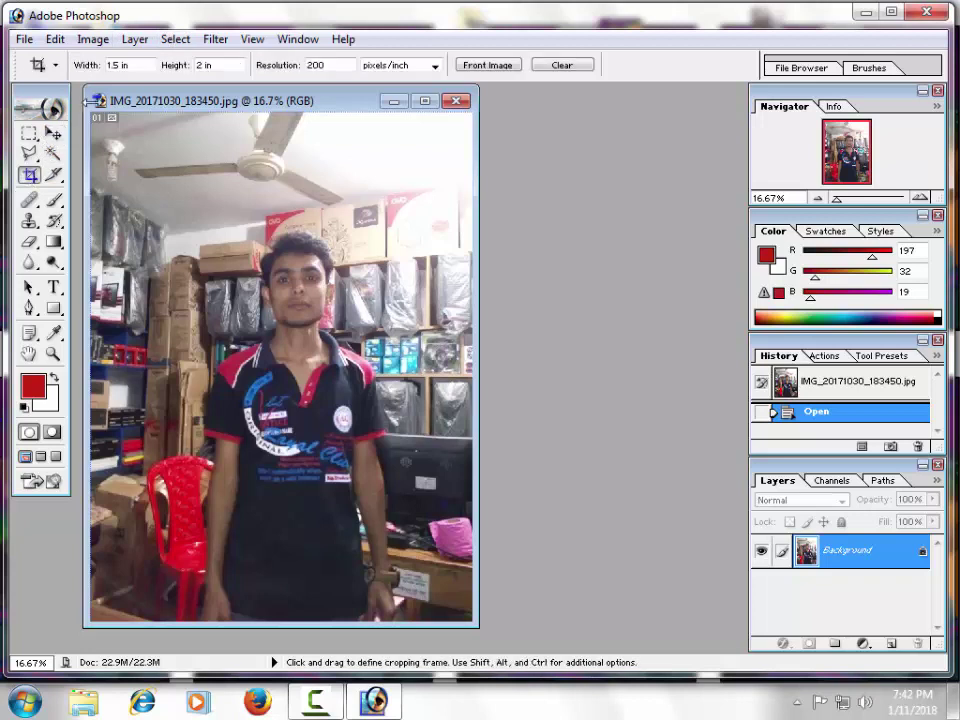
pyautogui.click(143, 64)
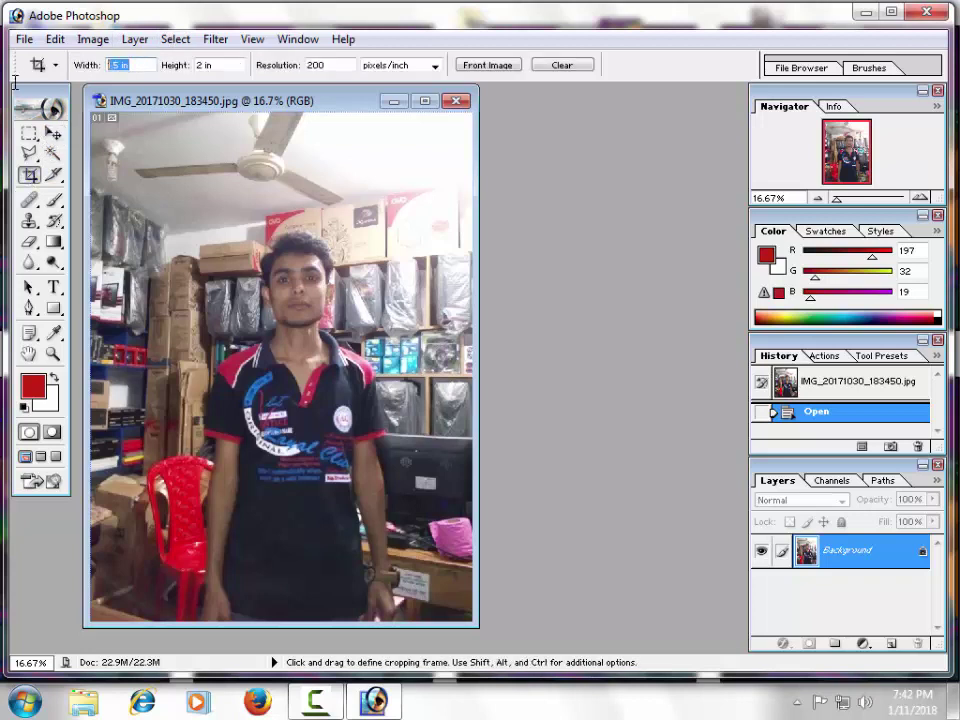
pyautogui.click(224, 66)
pyautogui.moveTo(199, 66); pyautogui.dragTo(228, 100)
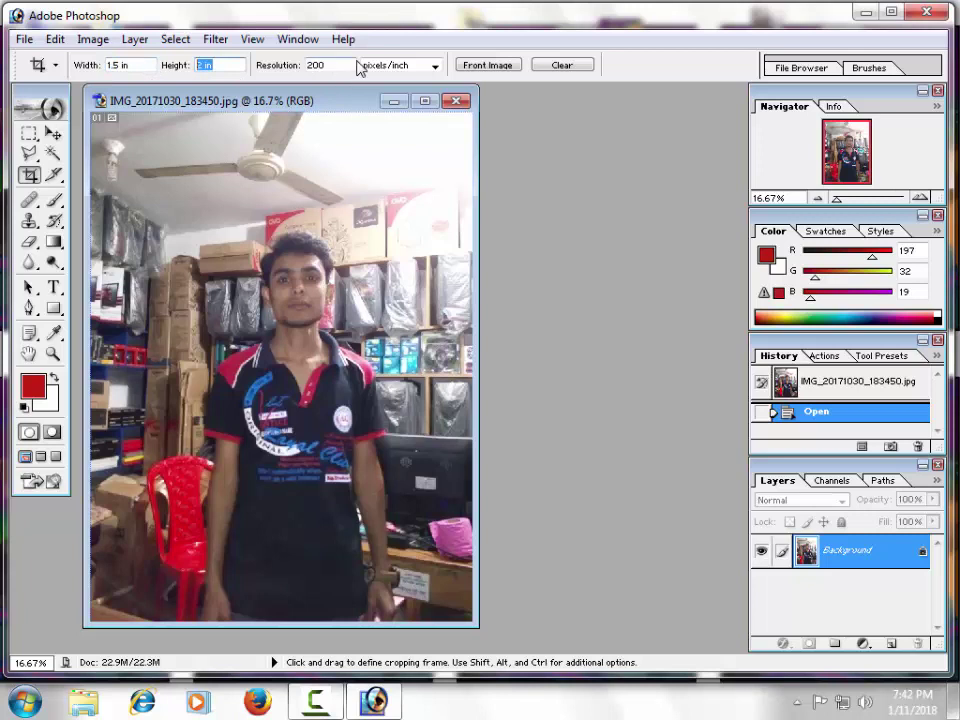
pyautogui.moveTo(342, 64); pyautogui.dragTo(237, 78)
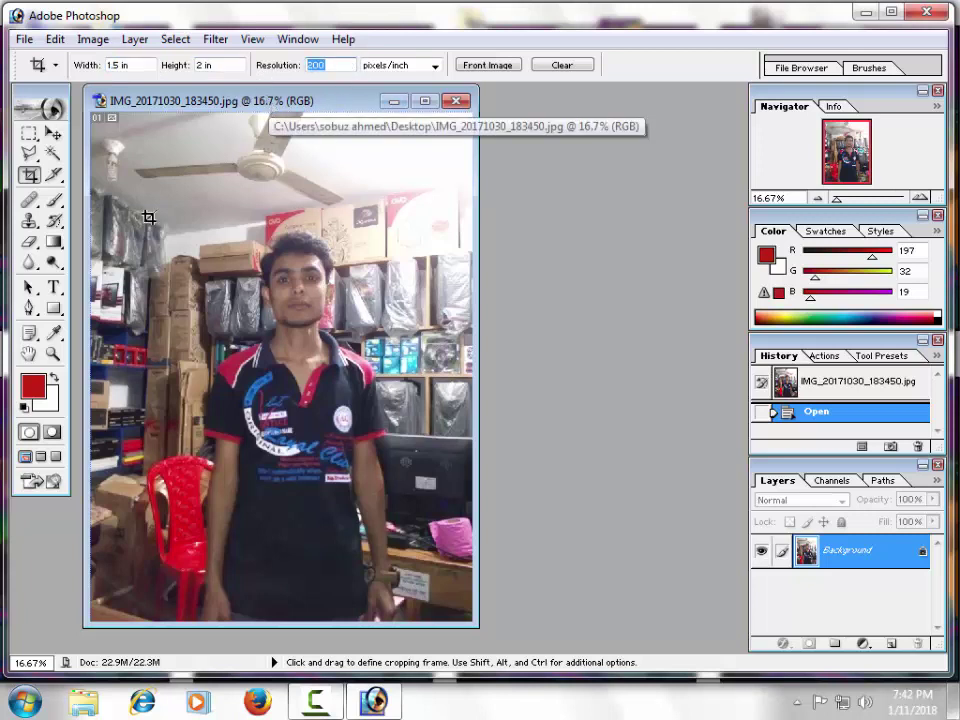
# - Draw a 1.5 × 2 in crop marquee and fit it around the man's upper body
pyautogui.moveTo(146, 228); pyautogui.dragTo(514, 600)
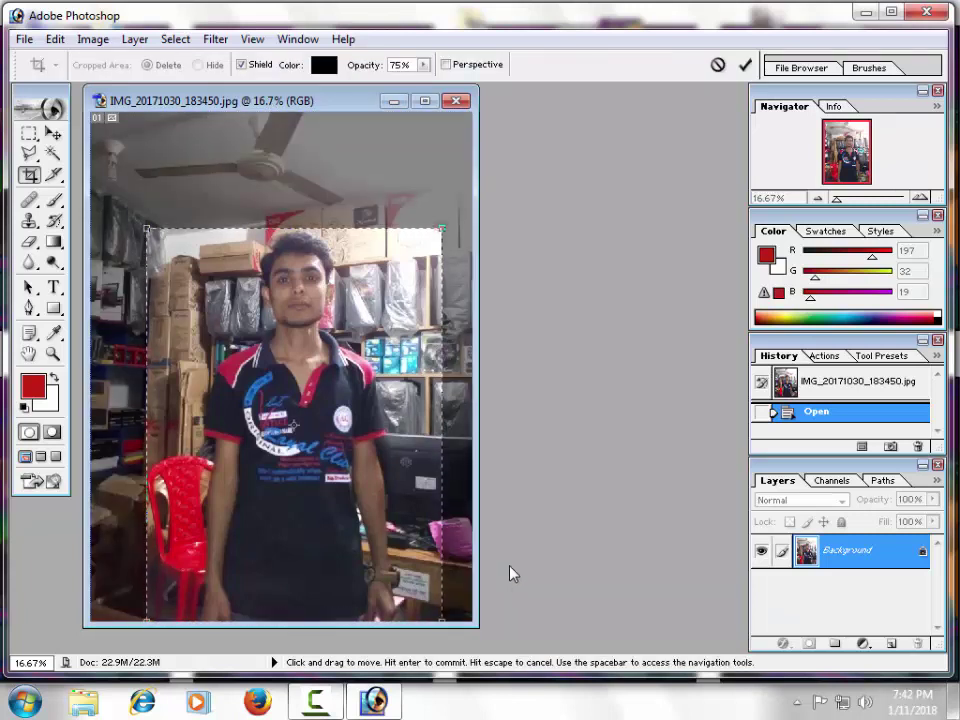
pyautogui.hotkey('shift', 'Up')
pyautogui.hotkey('shift', 'Up')
pyautogui.hotkey('shift', 'Up')
pyautogui.hotkey('shift', 'Up')
pyautogui.hotkey('shift', 'Up')
pyautogui.hotkey('shift', 'Up')
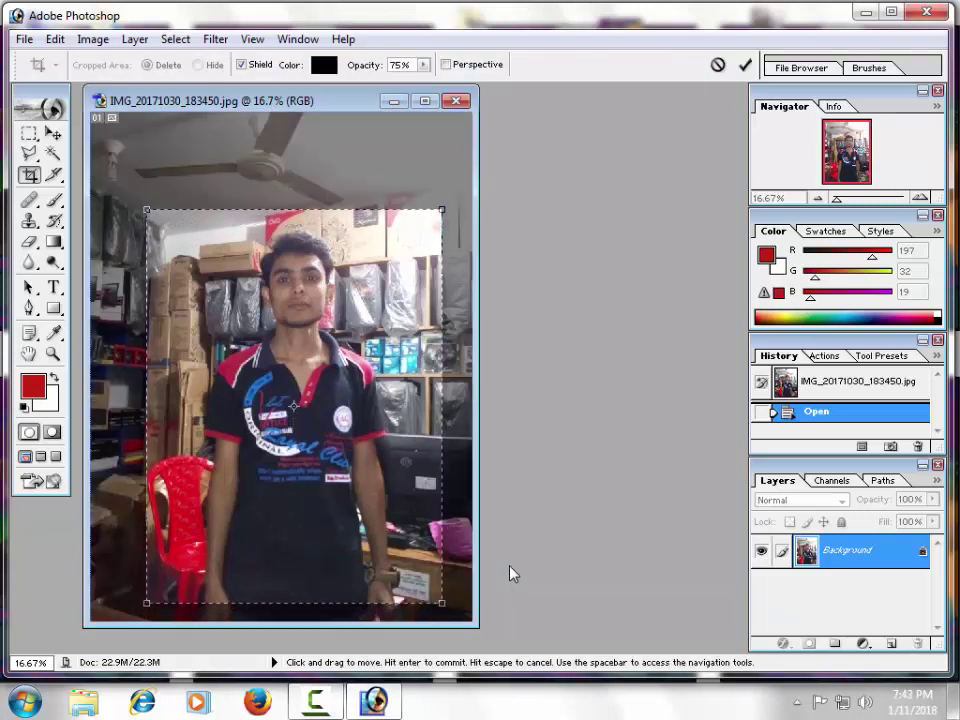
pyautogui.hotkey('shift', 'Up')
pyautogui.hotkey('shift', 'Up')
pyautogui.hotkey('shift', 'Up')
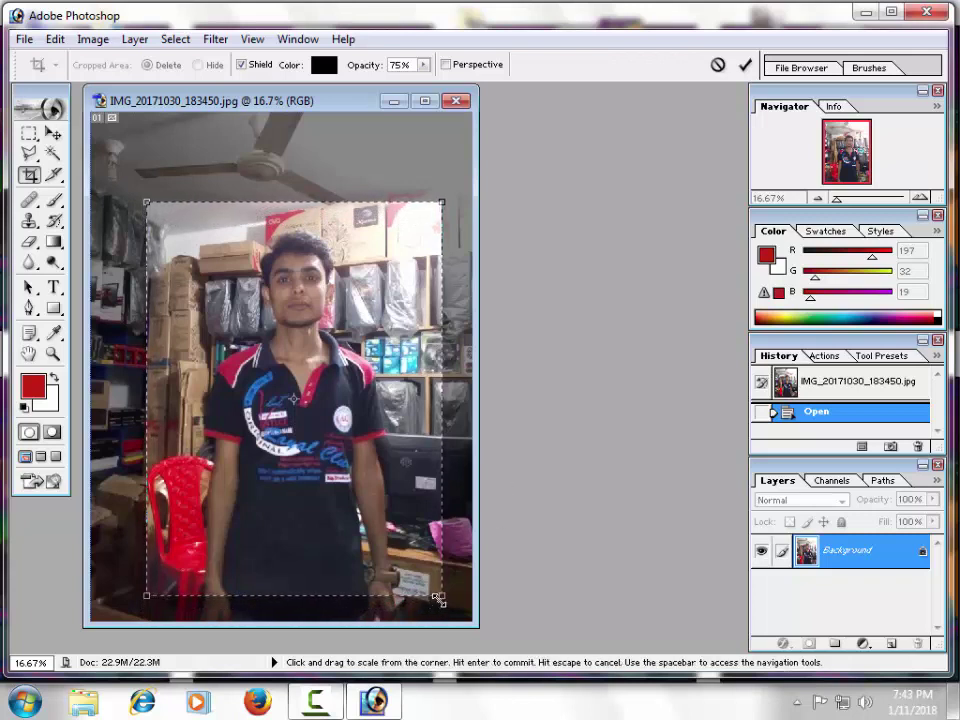
pyautogui.moveTo(441, 596); pyautogui.dragTo(430, 447)
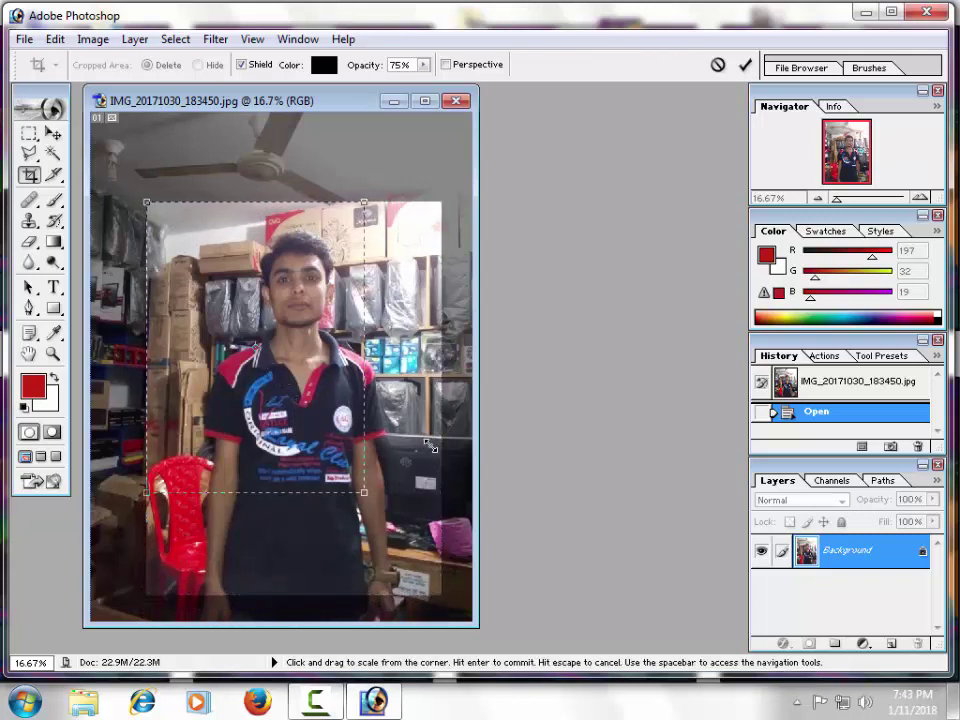
pyautogui.press('Right')
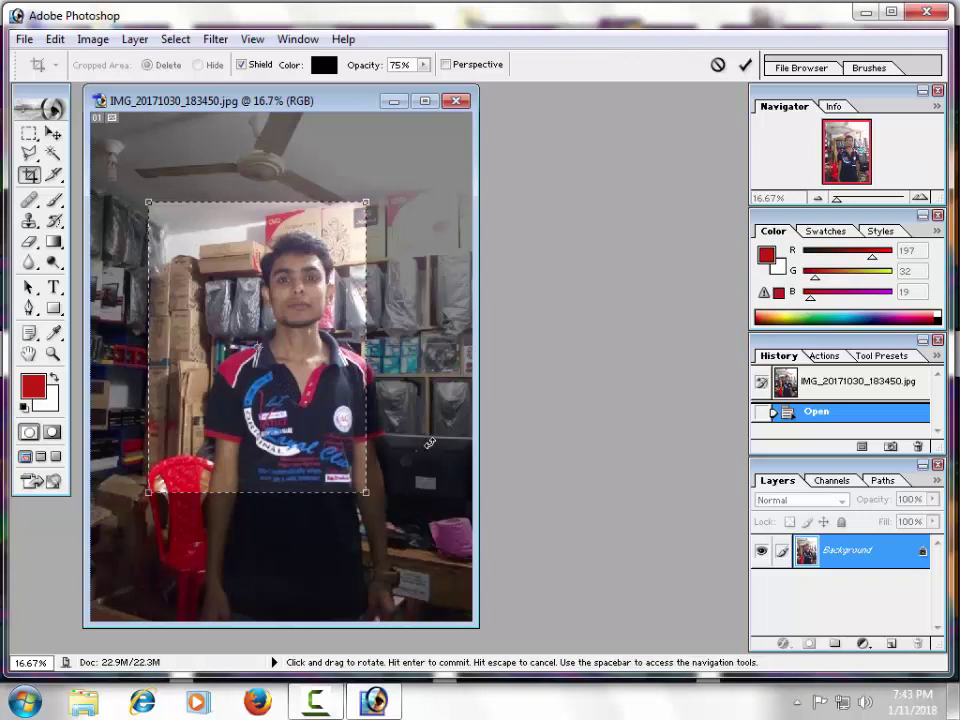
pyautogui.press('Right')
pyautogui.press('Right')
pyautogui.press('Right')
pyautogui.press('Right')
pyautogui.press('Right')
pyautogui.press('Right')
pyautogui.press('Right')
pyautogui.press('Right')
pyautogui.press('Right')
pyautogui.press('Right')
pyautogui.press('Right')
pyautogui.press('Right')
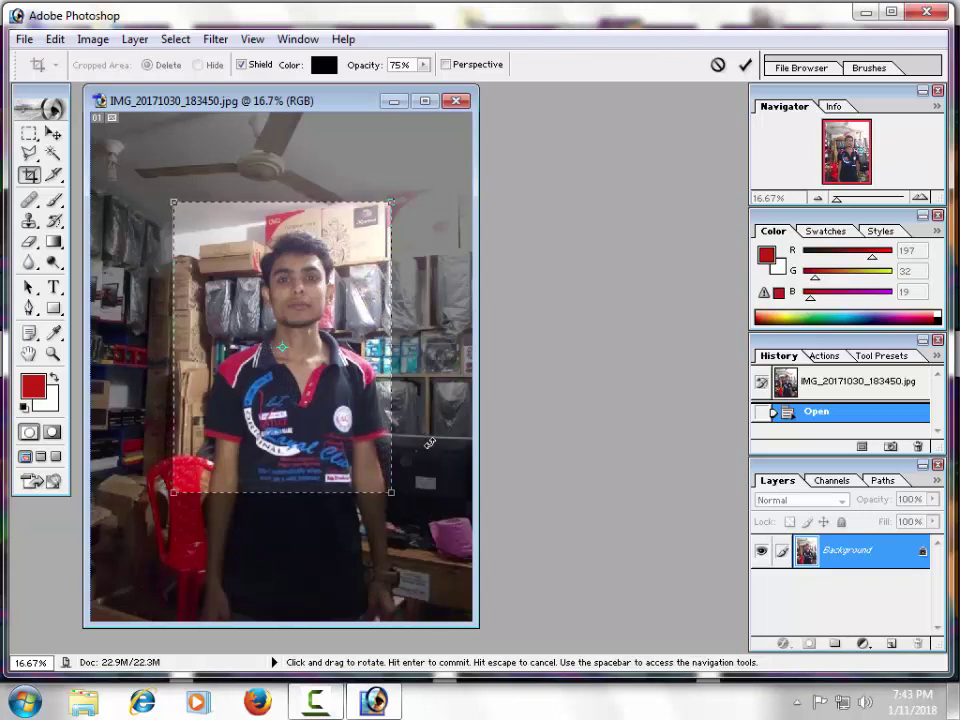
pyautogui.press('Right')
pyautogui.press('Right')
pyautogui.press('Right')
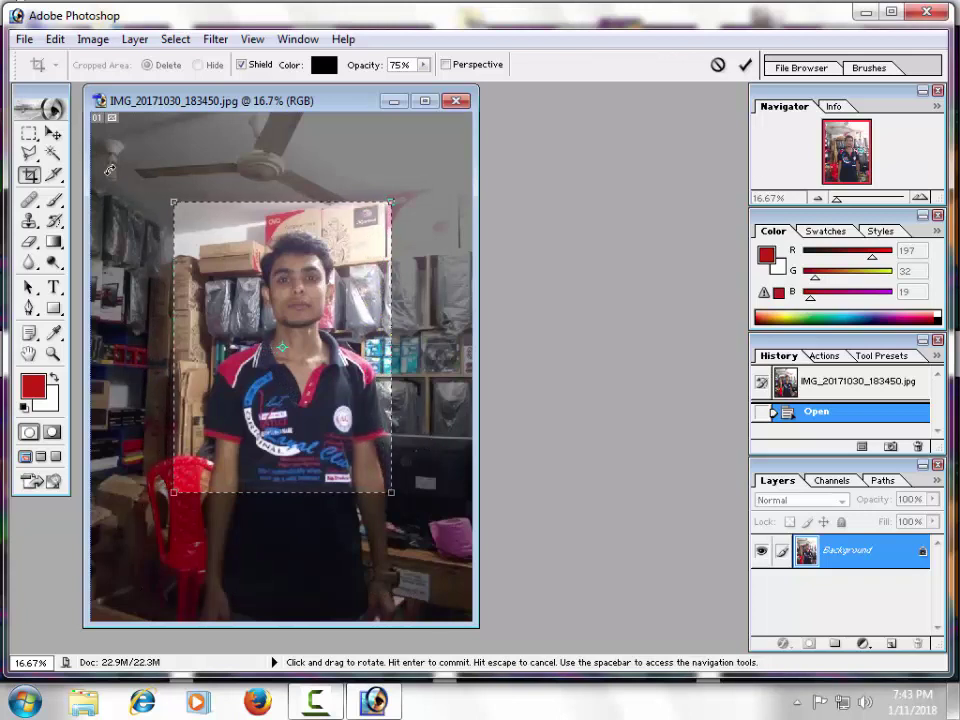
# - Tighten the crop around the head and torso and apply it
pyautogui.moveTo(172, 200); pyautogui.dragTo(186, 258)
pyautogui.press('Up')
pyautogui.press('Up')
pyautogui.press('Up')
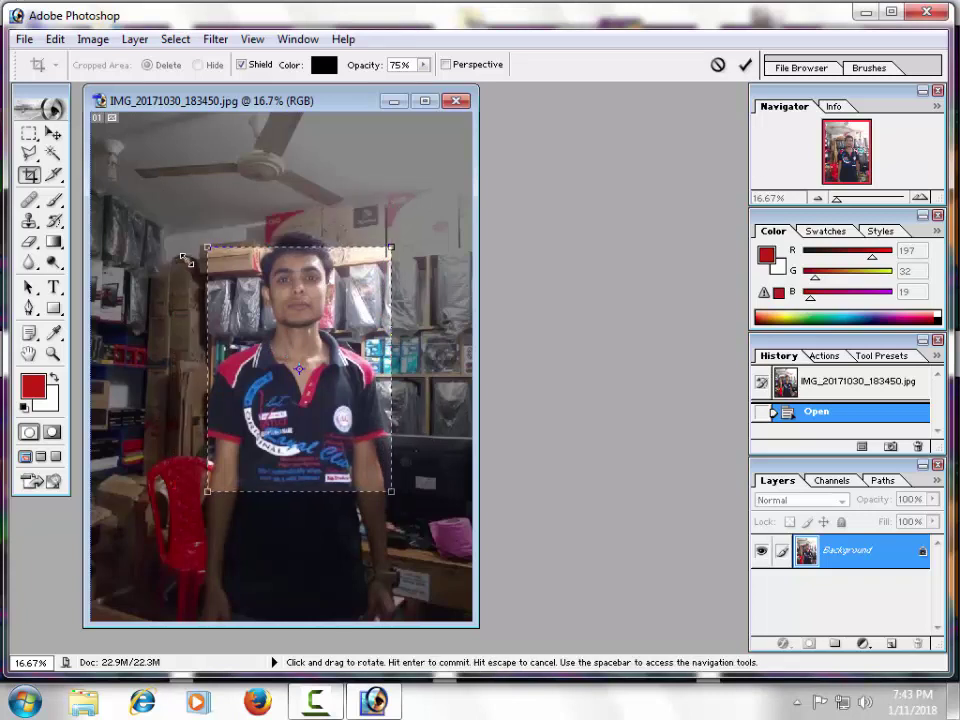
pyautogui.press('Up')
pyautogui.press('Up')
pyautogui.press('Up')
pyautogui.press('Up')
pyautogui.press('Up')
pyautogui.press('Up')
pyautogui.press('Up')
pyautogui.press('Up')
pyautogui.press('Up')
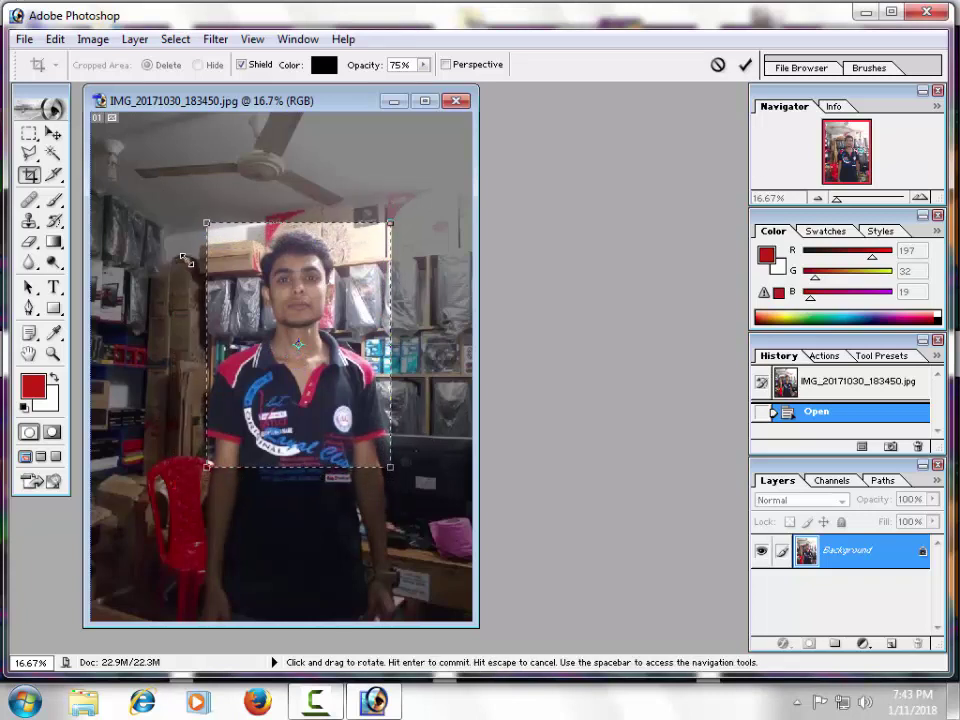
pyautogui.press('Right')
pyautogui.press('Right')
pyautogui.press('Right')
pyautogui.press('Right')
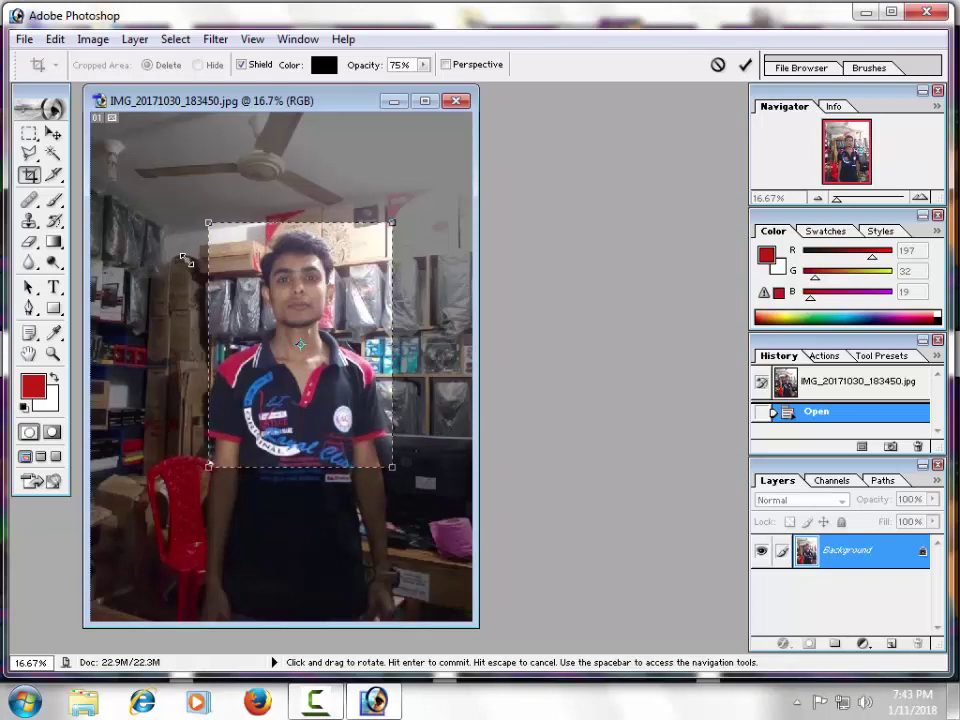
pyautogui.press('Return')
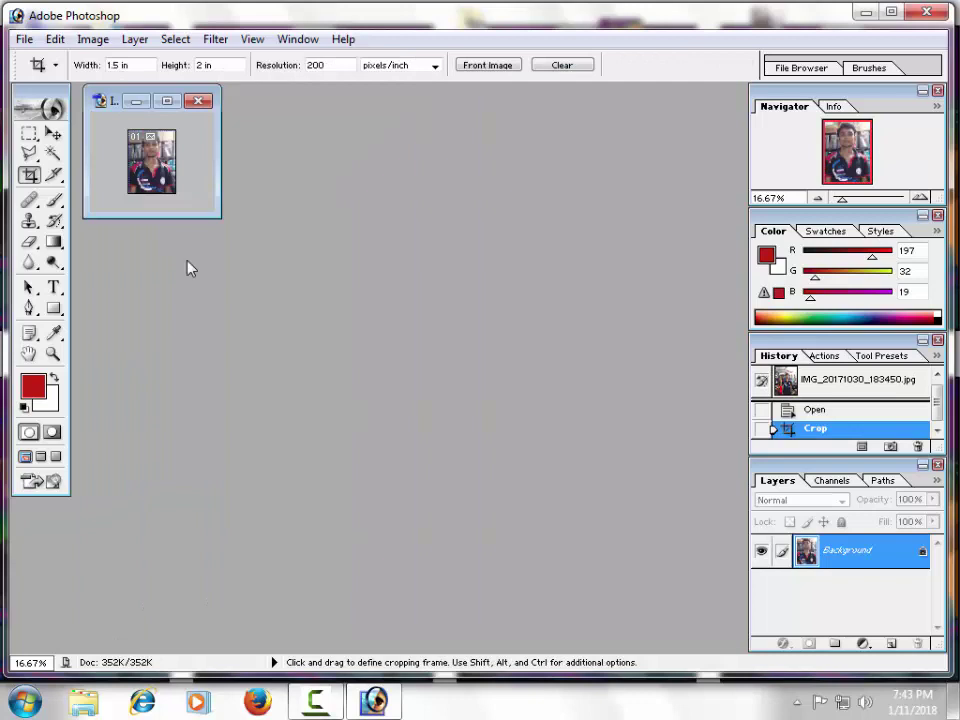
# - Maximize and zoom into the portrait, then convert the Background into editable Layer 0
pyautogui.click(54, 134)
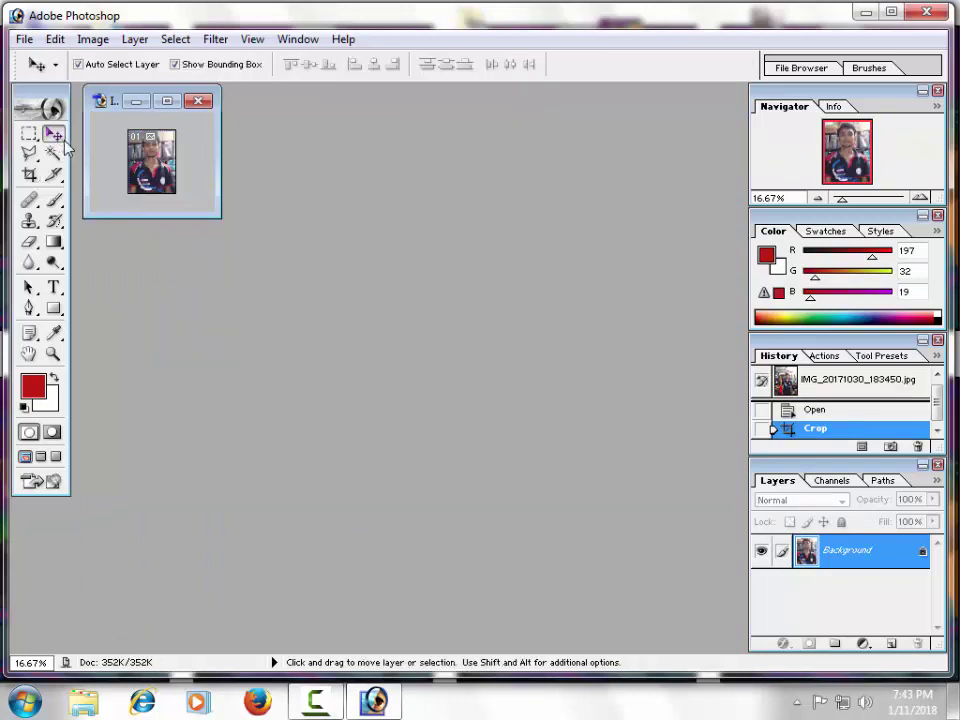
pyautogui.click(167, 101)
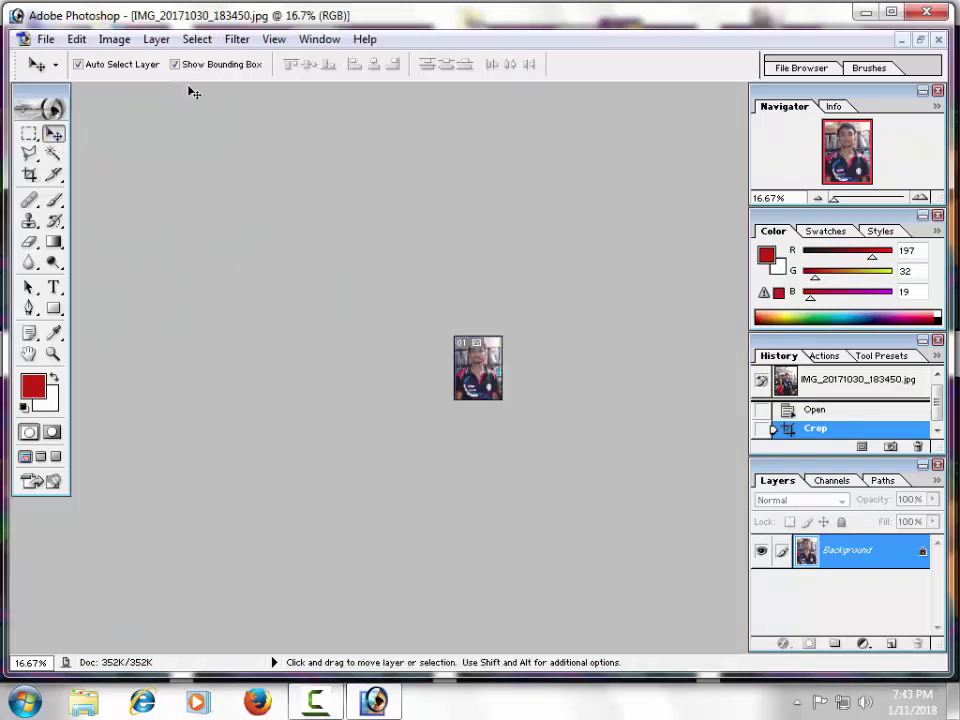
pyautogui.scroll(-1, 190, 92)
pyautogui.scroll(1, 212, 88)
pyautogui.scroll(1, 216, 86)
pyautogui.scroll(1, 213, 85)
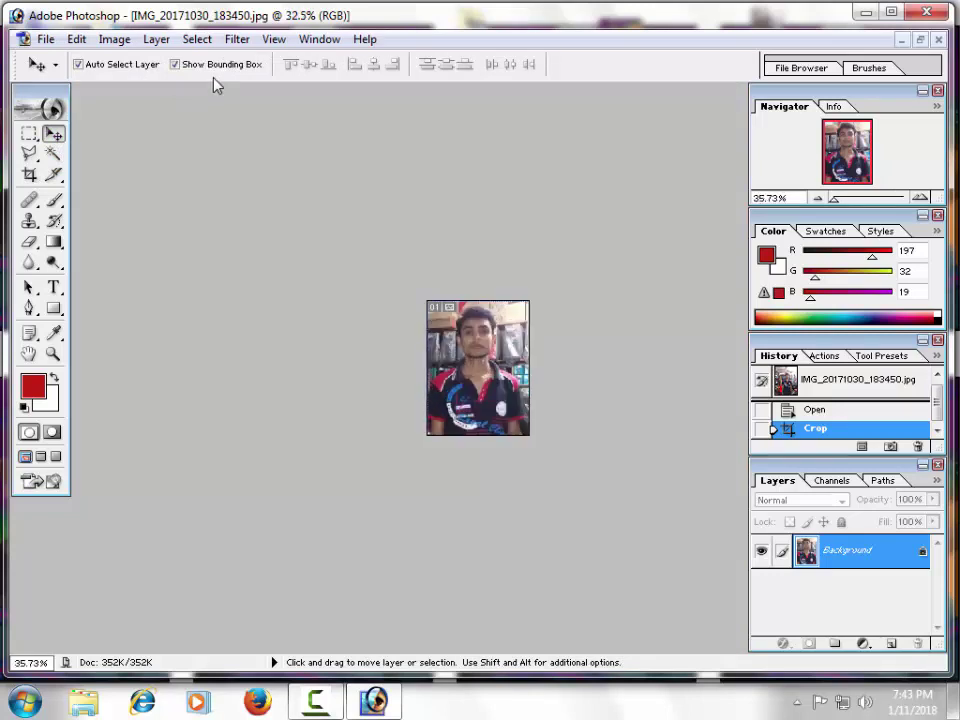
pyautogui.scroll(1, 215, 86)
pyautogui.scroll(2, 218, 88)
pyautogui.scroll(1, 218, 88)
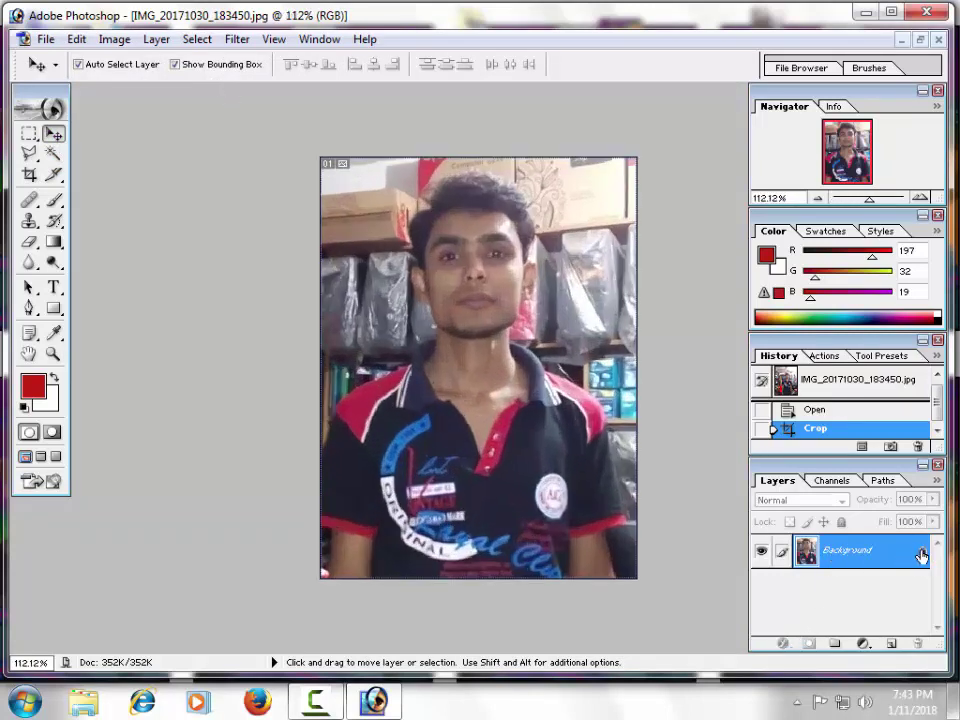
pyautogui.doubleClick(919, 556)
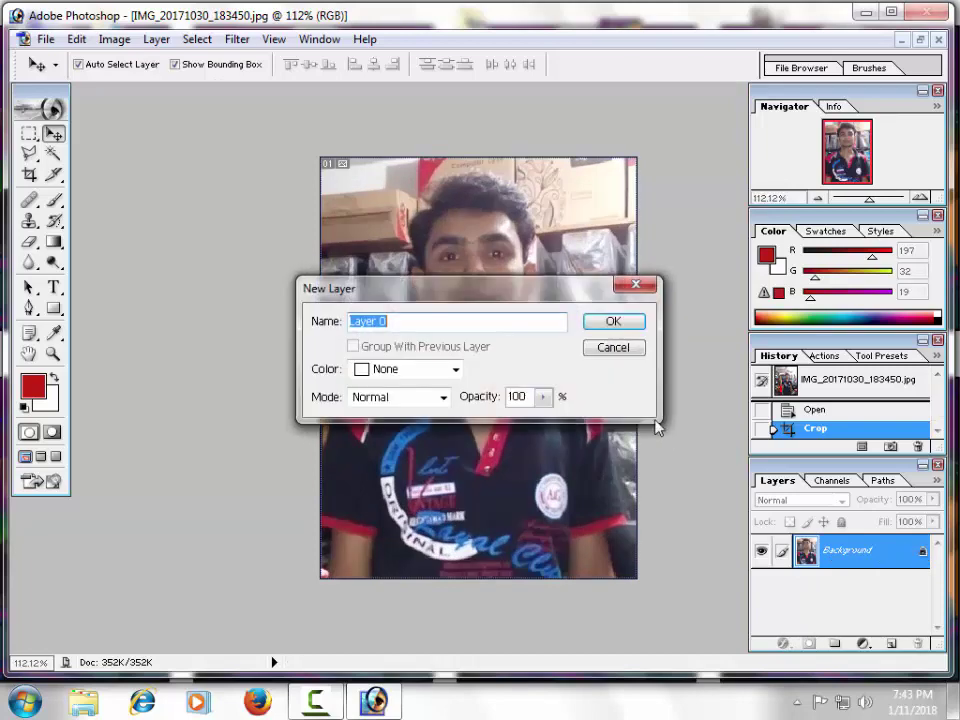
pyautogui.click(613, 321)
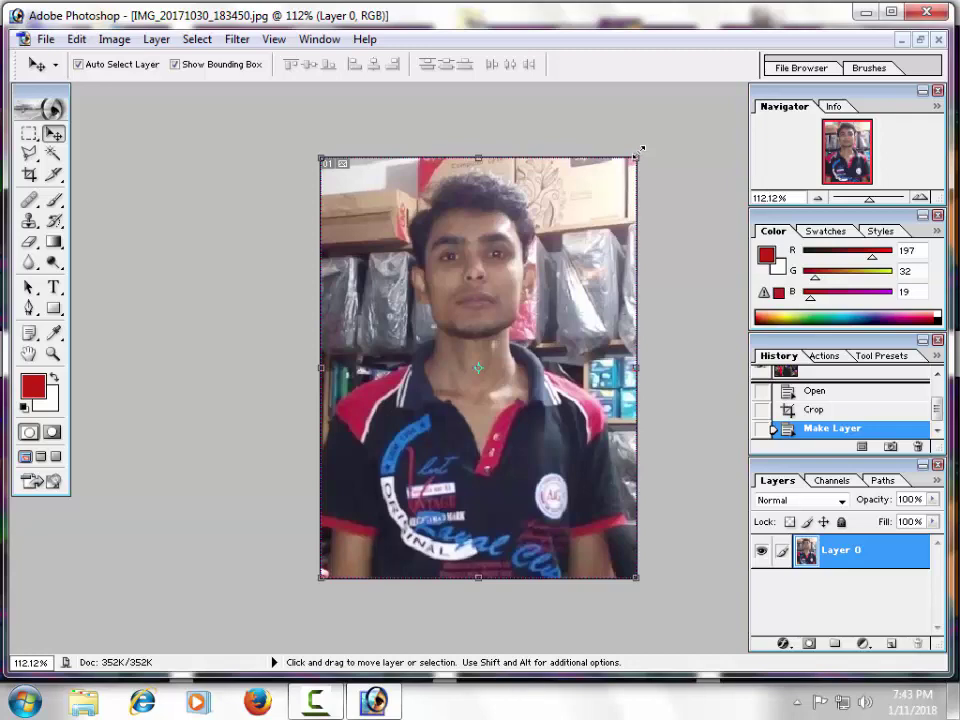
# - Scale Layer 0 down to about 89%, nudge it to centre, and apply the transform
pyautogui.moveTo(640, 150)
pyautogui.mouseDown()
pyautogui.moveTo(572, 205)
pyautogui.moveTo(606, 197)
pyautogui.mouseUp()
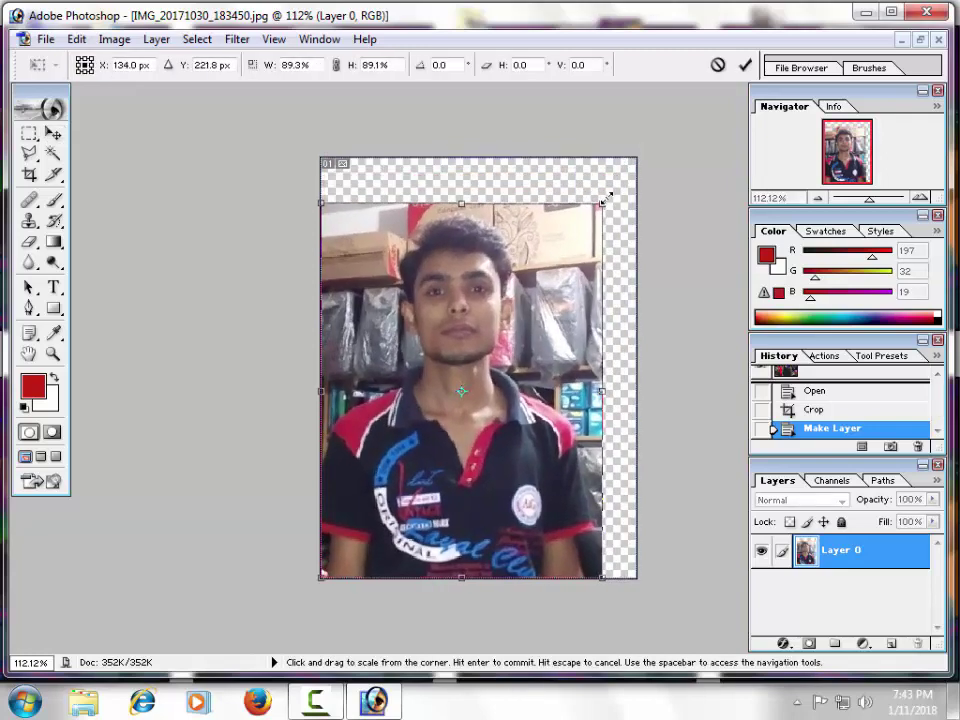
pyautogui.press('Up')
pyautogui.press('Up')
pyautogui.press('Up')
pyautogui.press('Up')
pyautogui.press('Up')
pyautogui.press('Up')
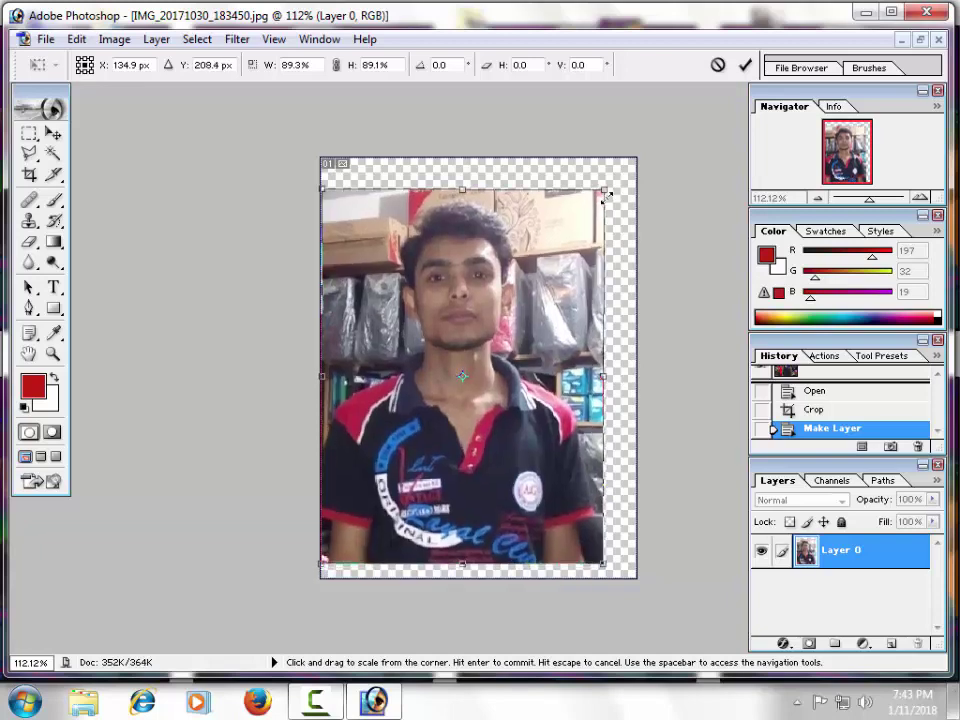
pyautogui.press('Right')
pyautogui.press('Right')
pyautogui.press('Right')
pyautogui.press('Right')
pyautogui.press('Right')
pyautogui.press('Right')
pyautogui.press('Right')
pyautogui.press('Right')
pyautogui.press('Right')
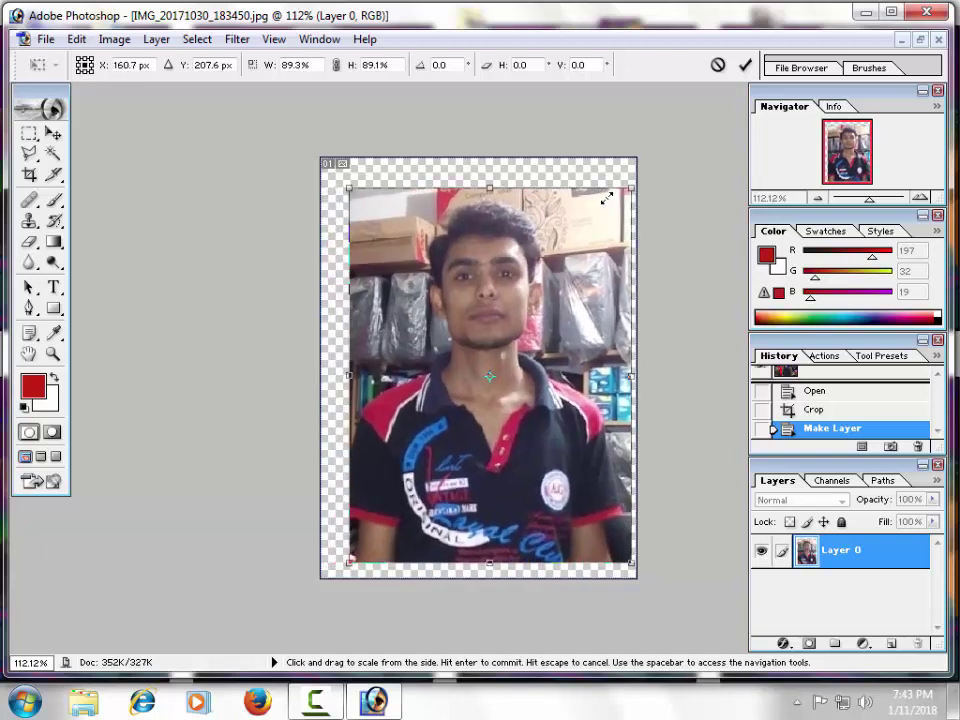
pyautogui.press('Right')
pyautogui.press('Right')
pyautogui.press('Left')
pyautogui.press('Left')
pyautogui.press('Left')
pyautogui.press('Left')
pyautogui.press('Left')
pyautogui.press('Left')
pyautogui.press('Left')
pyautogui.press('Left')
pyautogui.press('Left')
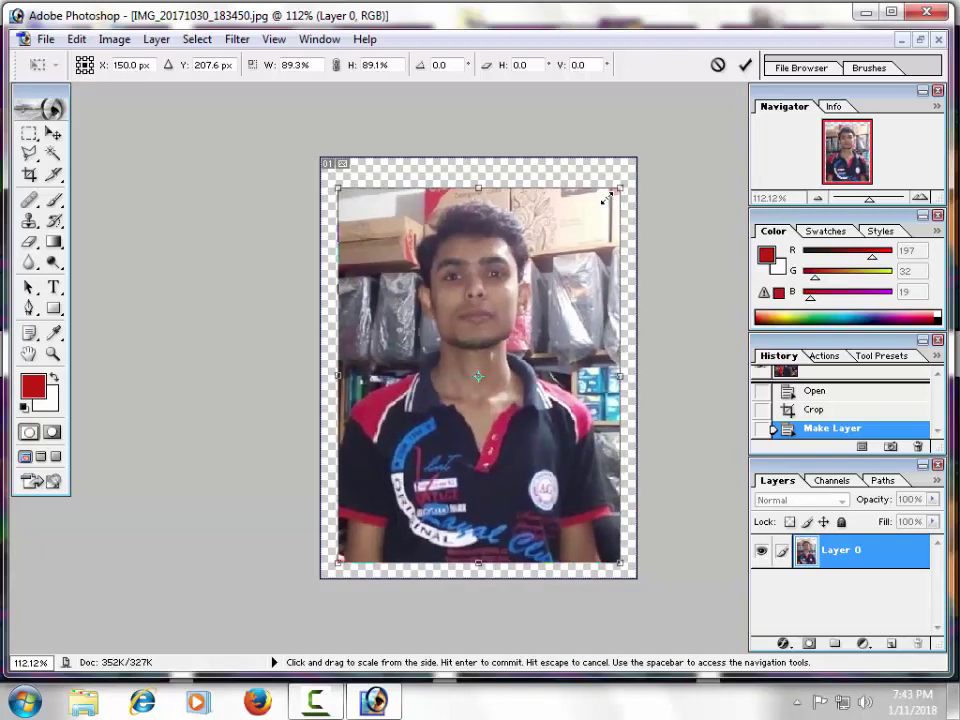
pyautogui.press('Up')
pyautogui.press('Up')
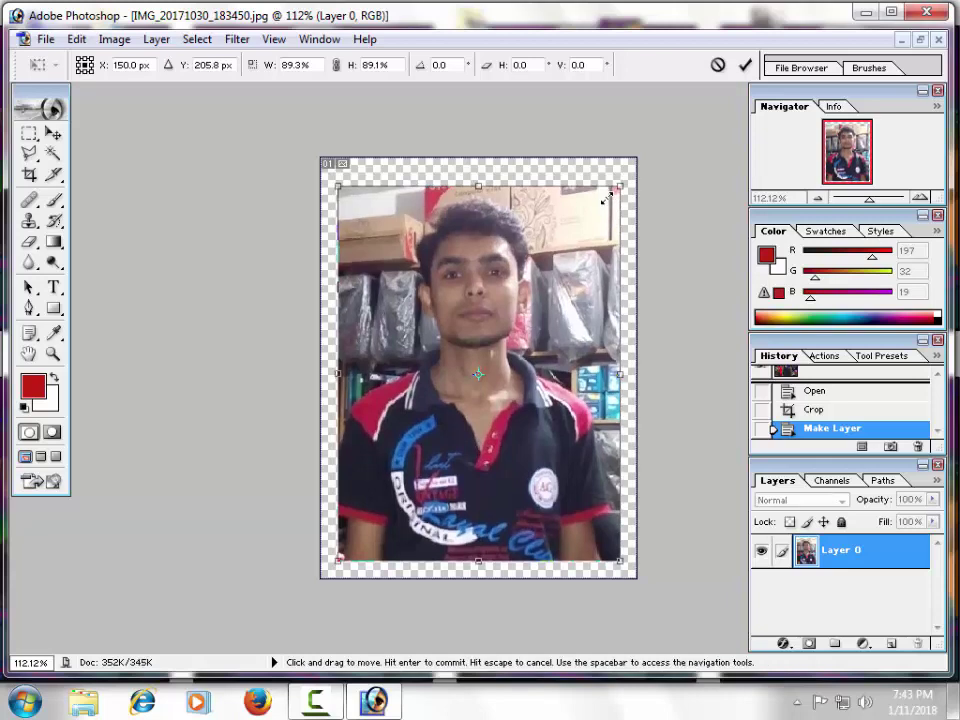
pyautogui.press('Right')
pyautogui.press('Right')
pyautogui.press('Right')
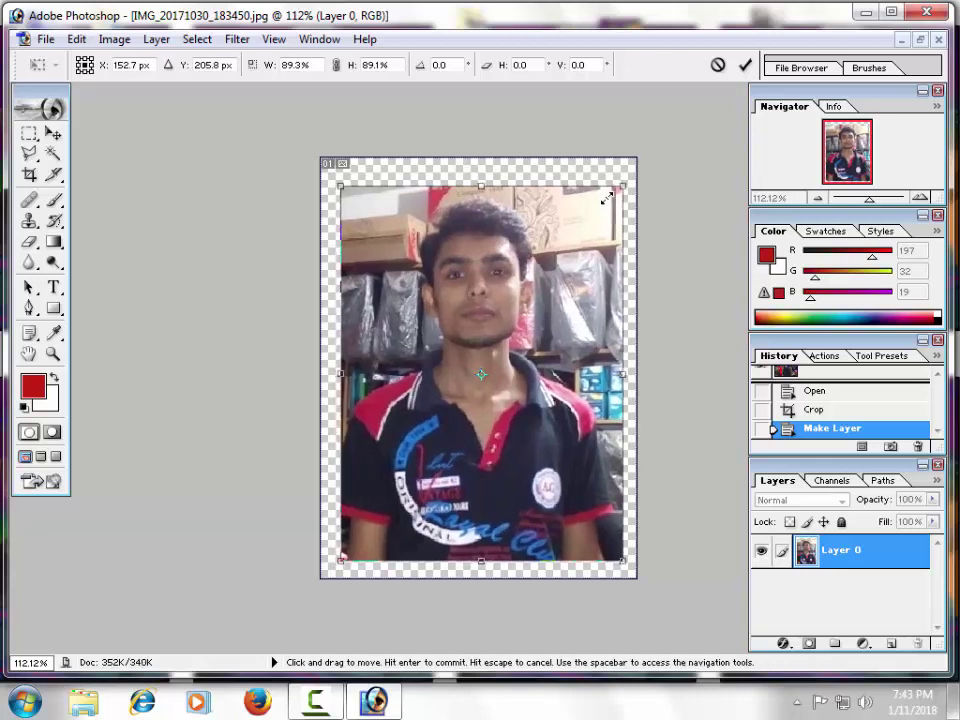
pyautogui.press('Up')
pyautogui.press('Up')
pyautogui.press('Left')
pyautogui.press('Left')
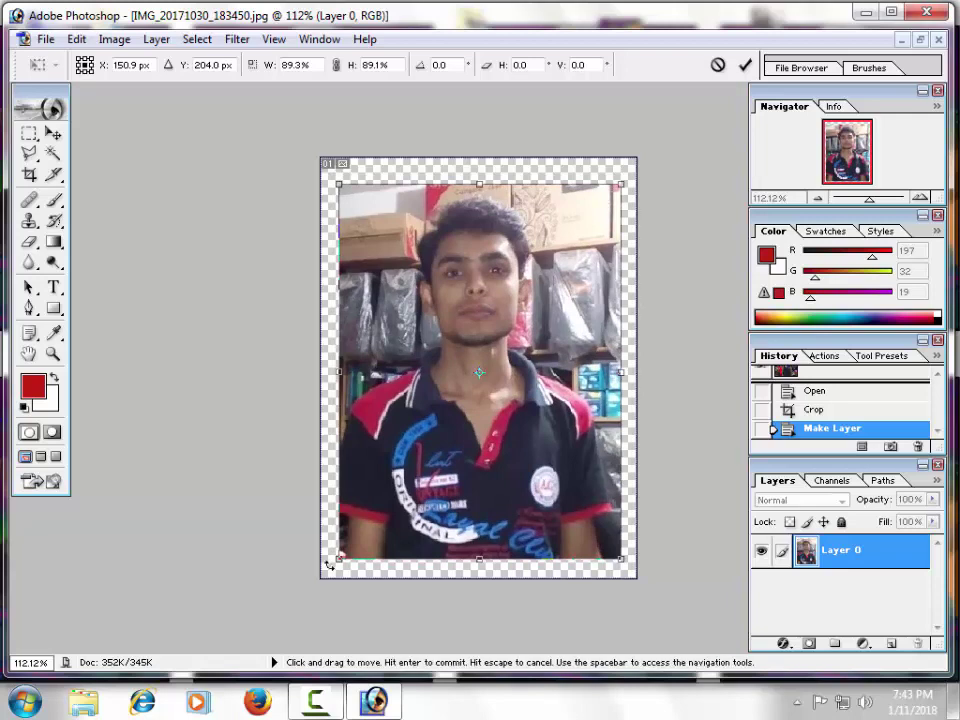
pyautogui.click(53, 133)
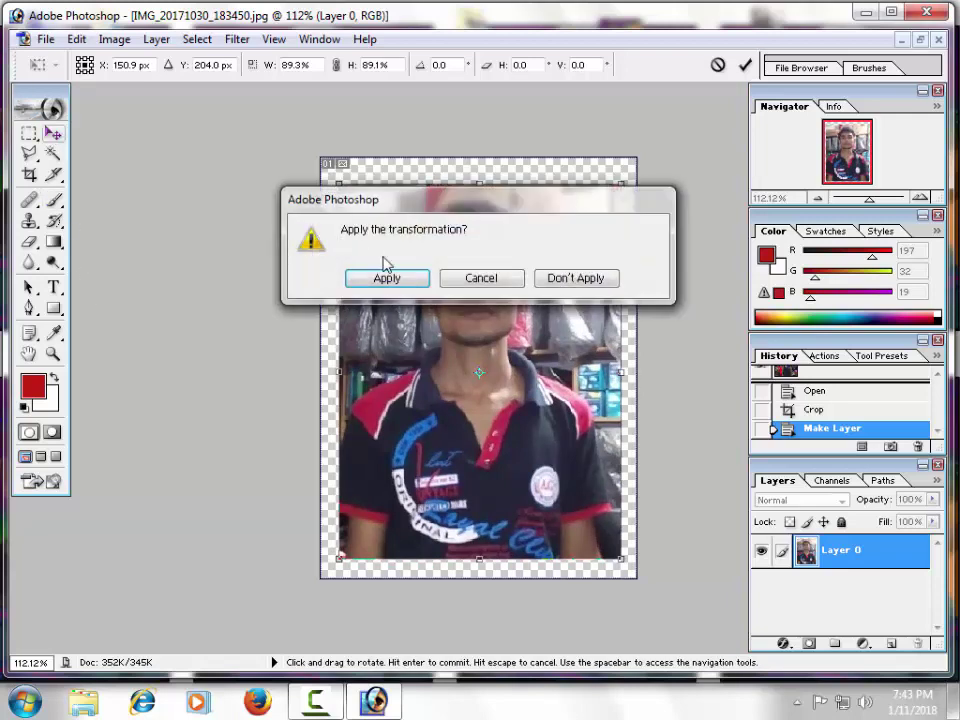
pyautogui.click(384, 276)
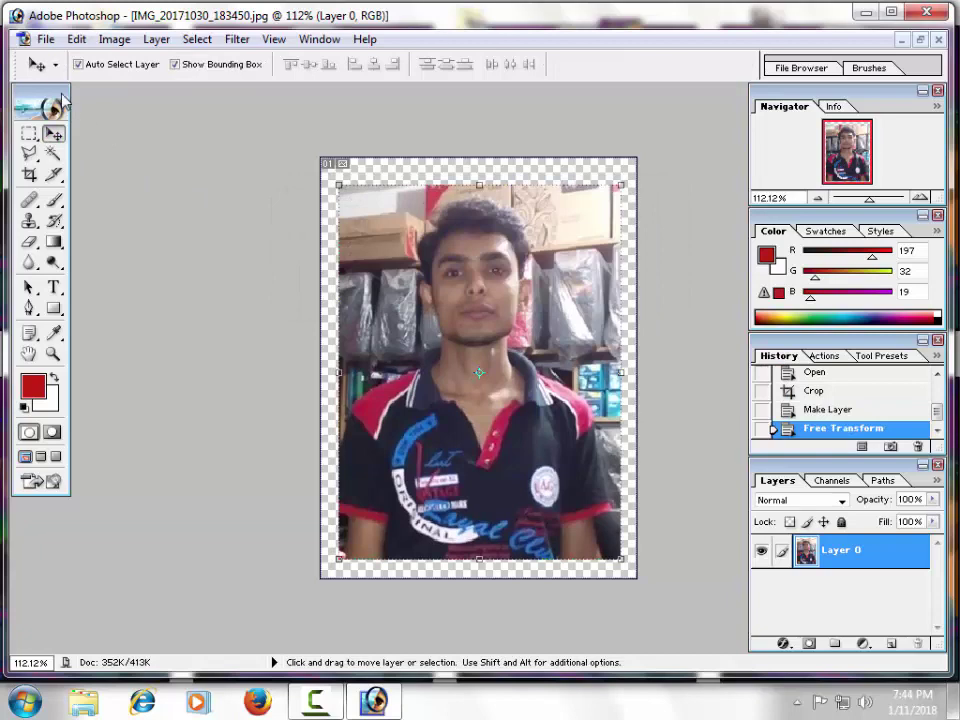
# - Define the bordered portrait as a new pattern named 's'
pyautogui.click(78, 40)
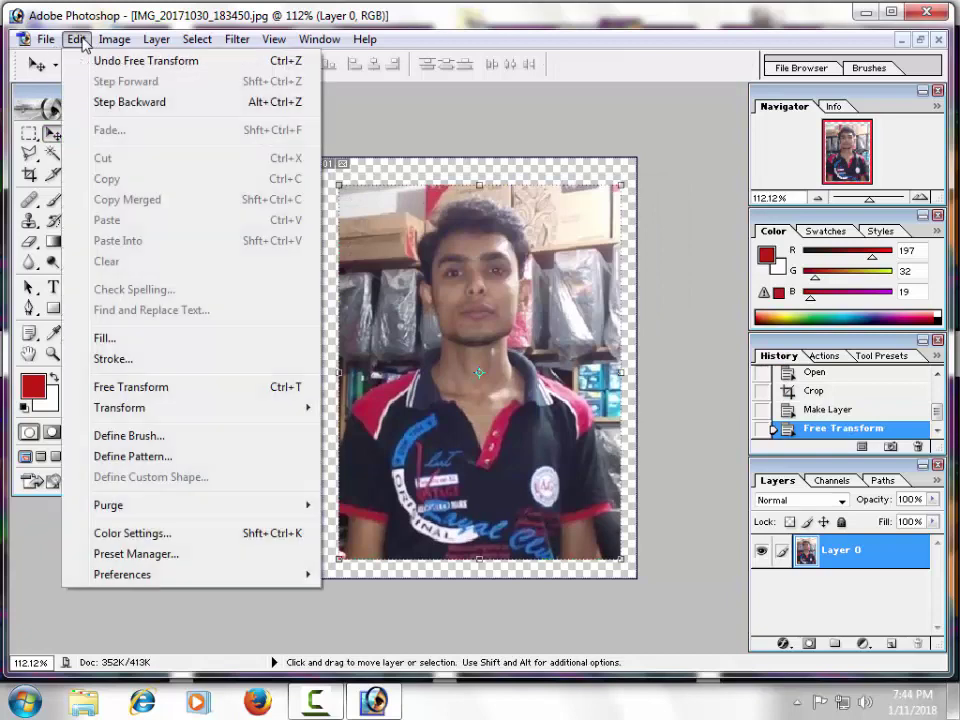
pyautogui.click(205, 456)
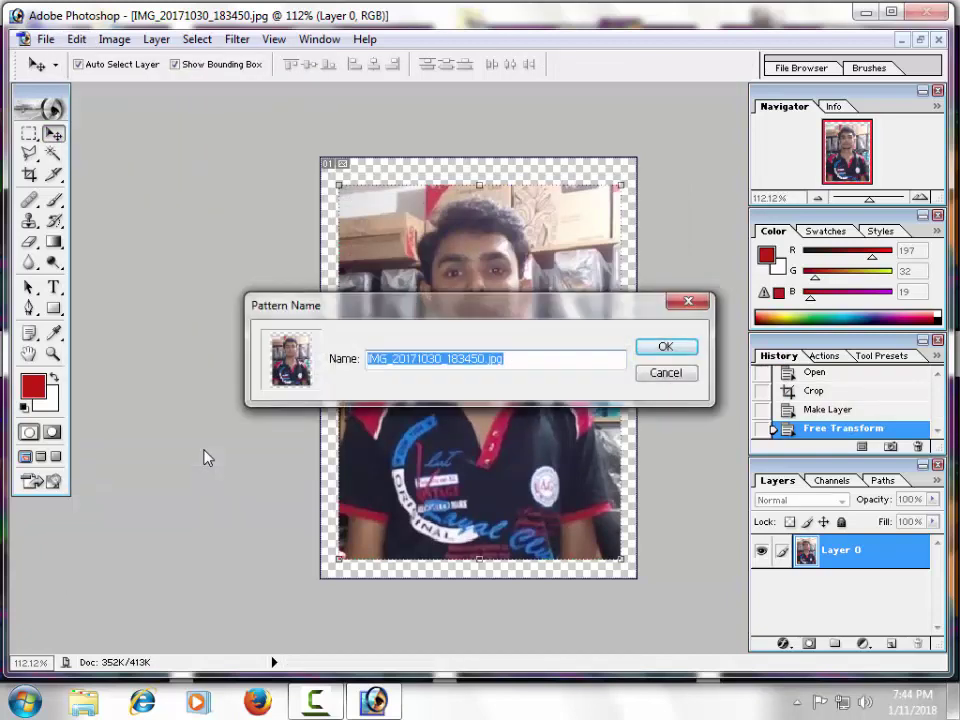
pyautogui.write('sobuz')
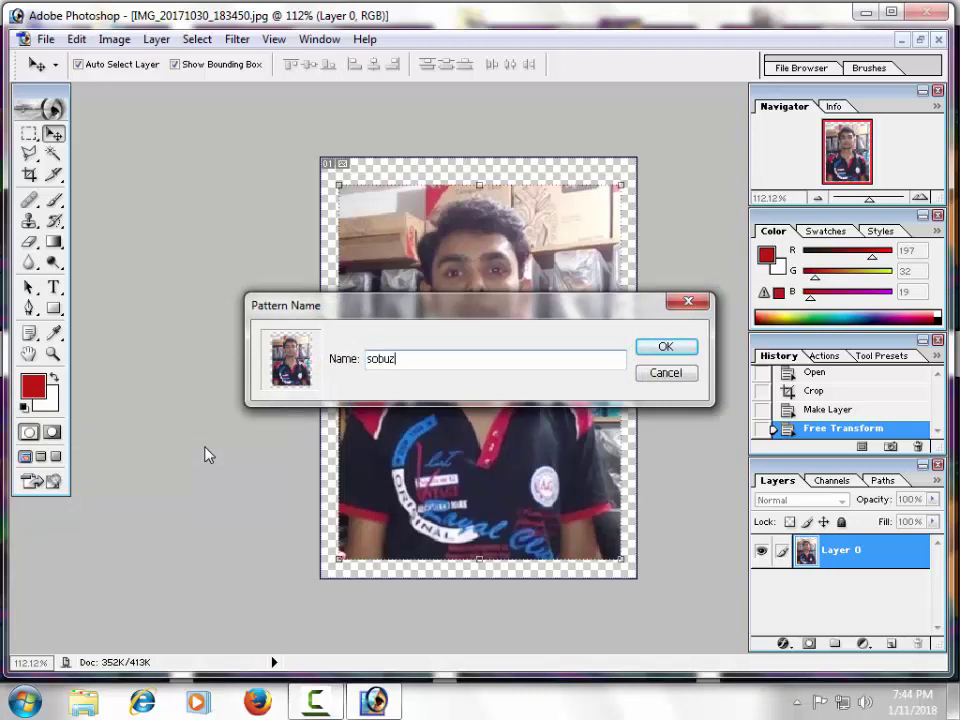
pyautogui.press('Return')
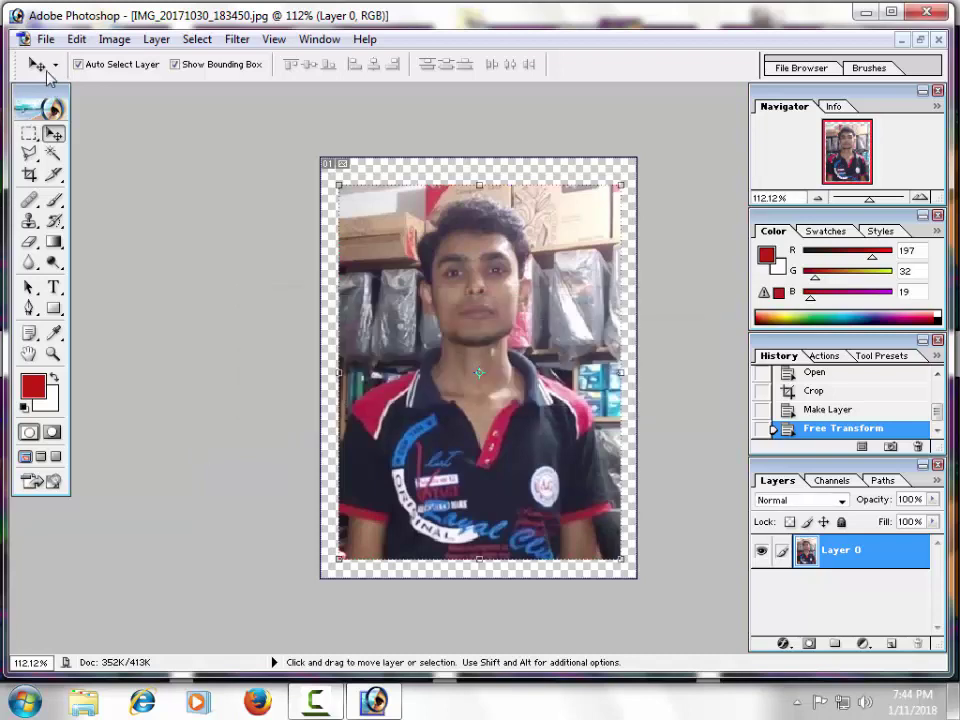
# - Create a new document named ssss, 1280 × 820 px at 200 ppi with White contents
pyautogui.click(44, 39)
pyautogui.click(62, 62)
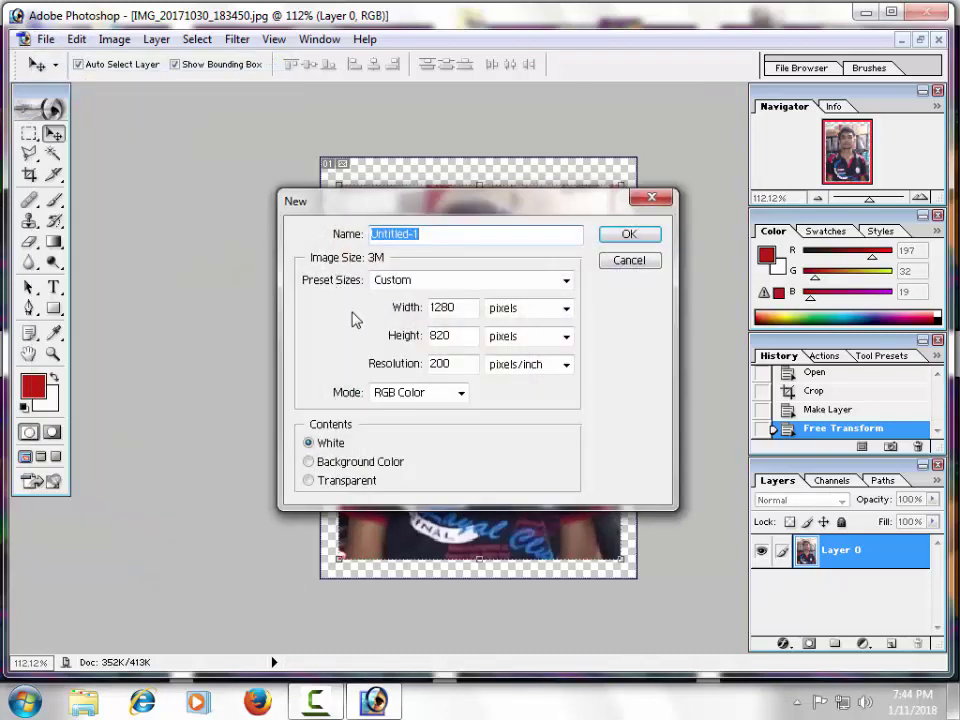
pyautogui.doubleClick(474, 312)
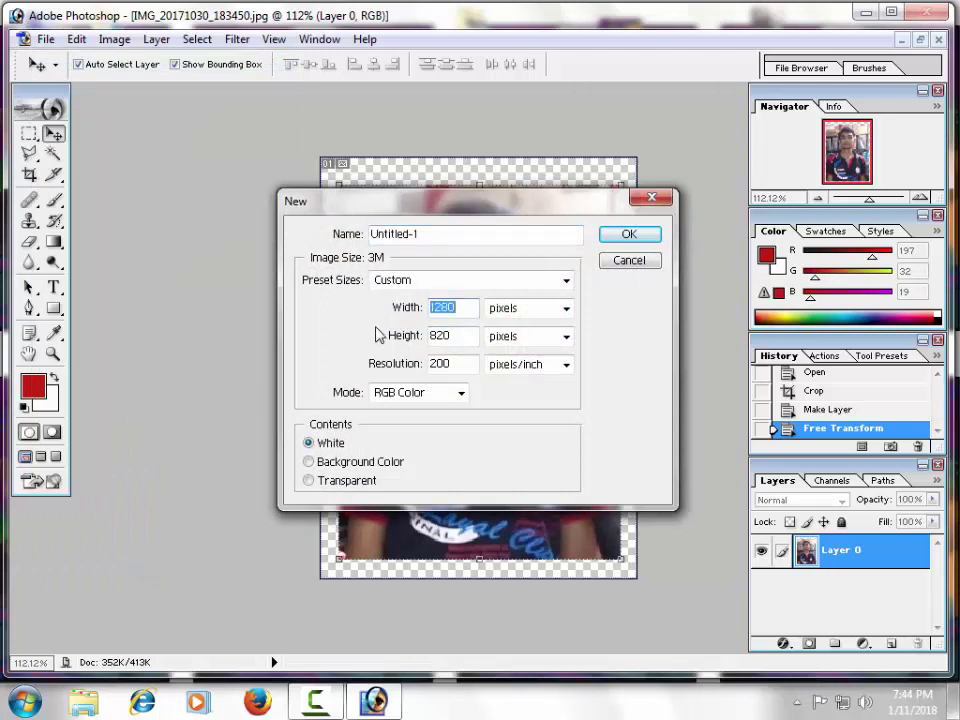
pyautogui.doubleClick(445, 336)
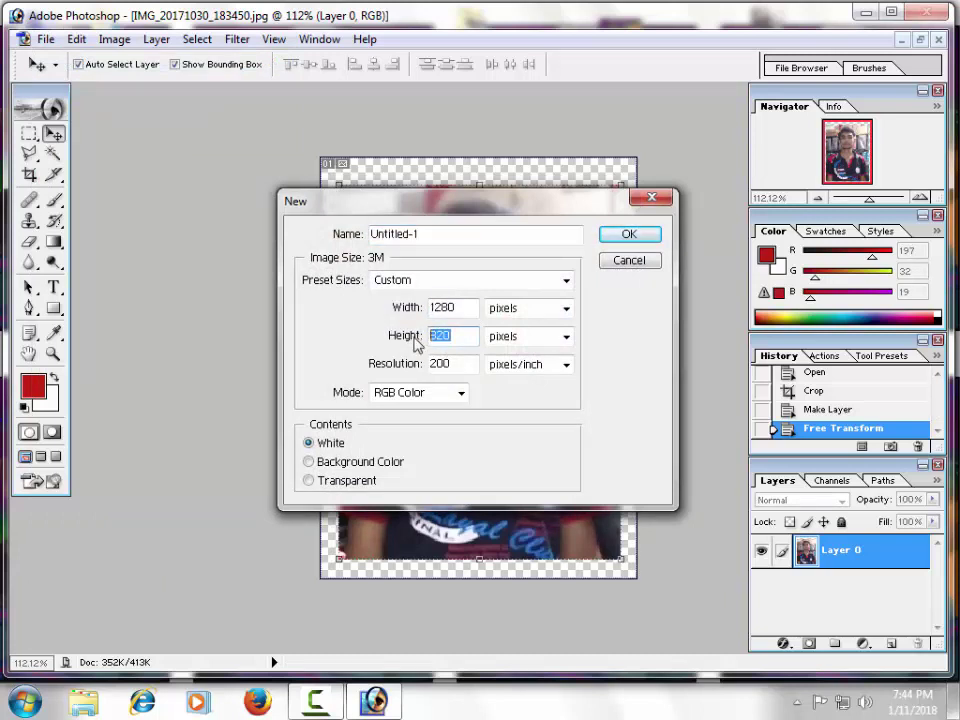
pyautogui.doubleClick(458, 366)
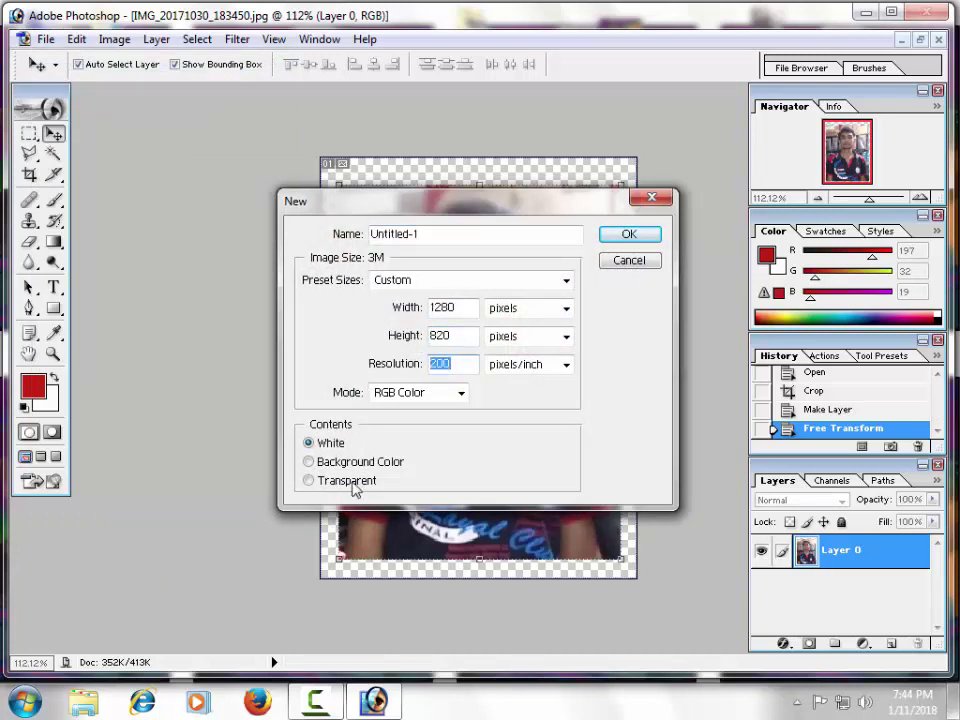
pyautogui.click(311, 461)
pyautogui.click(312, 481)
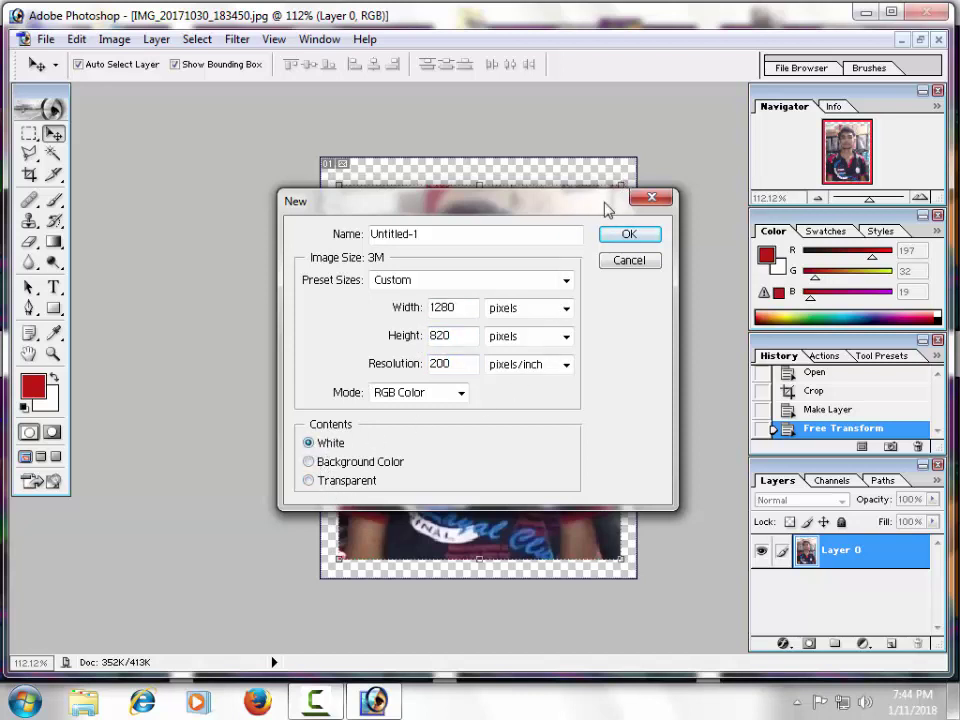
pyautogui.doubleClick(416, 234)
pyautogui.moveTo(426, 236); pyautogui.dragTo(247, 244)
pyautogui.write('ssss')
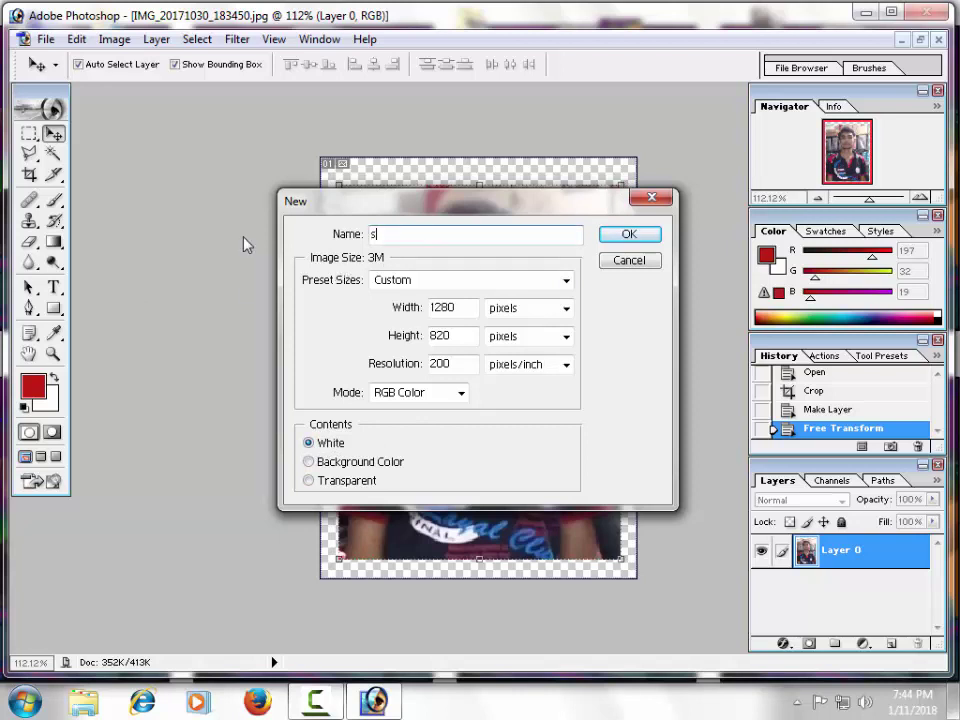
pyautogui.click(657, 235)
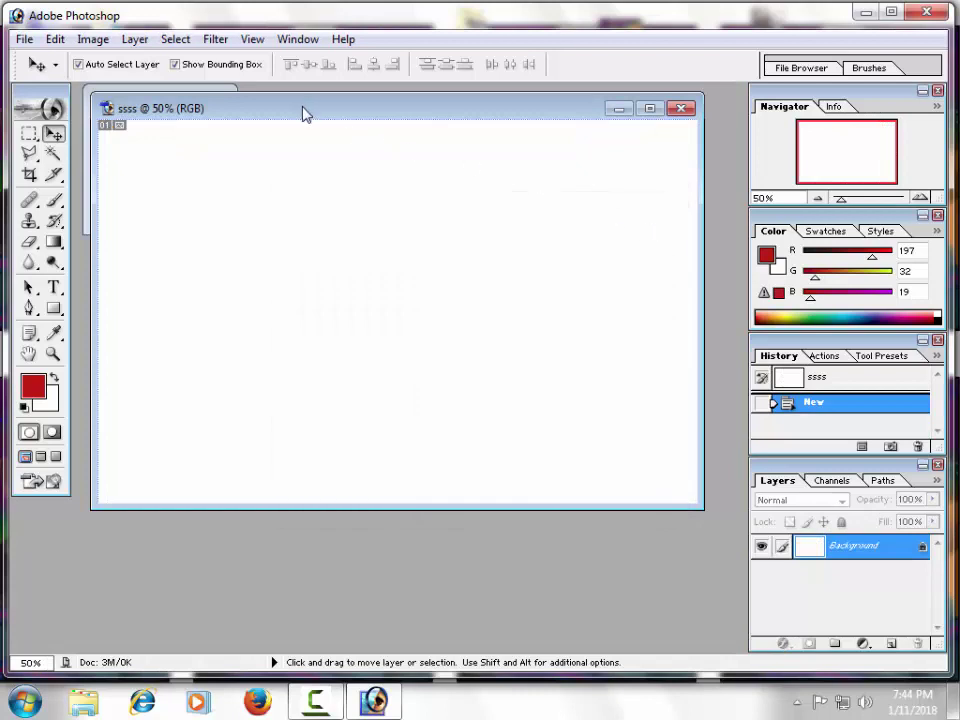
# - Fill the ssss page with the custom portrait pattern and zoom out to view the tiles
pyautogui.click(55, 39)
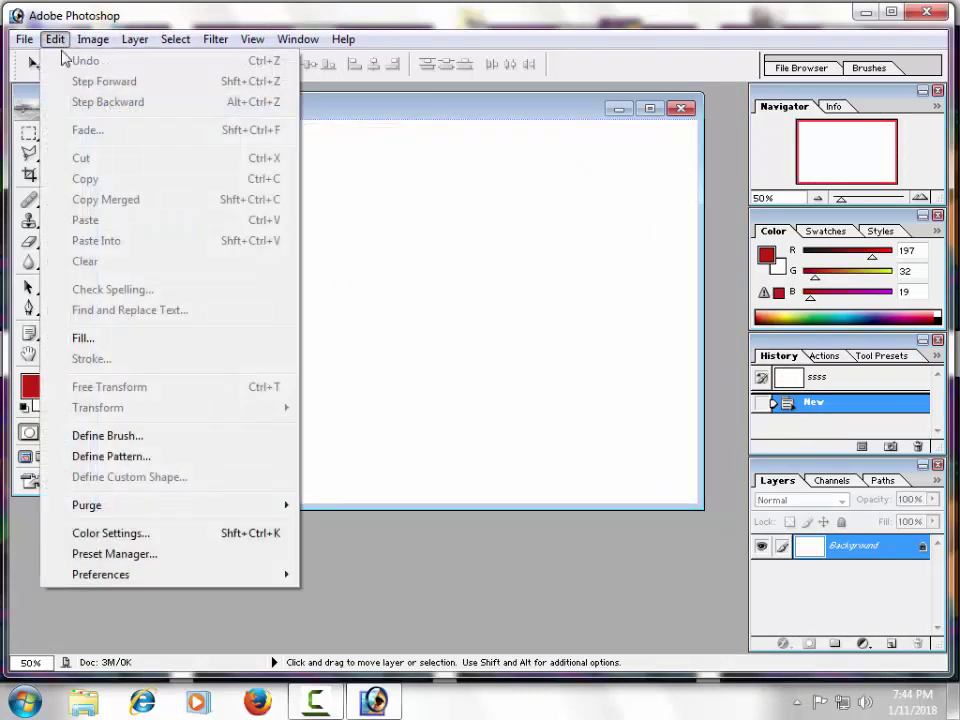
pyautogui.click(103, 337)
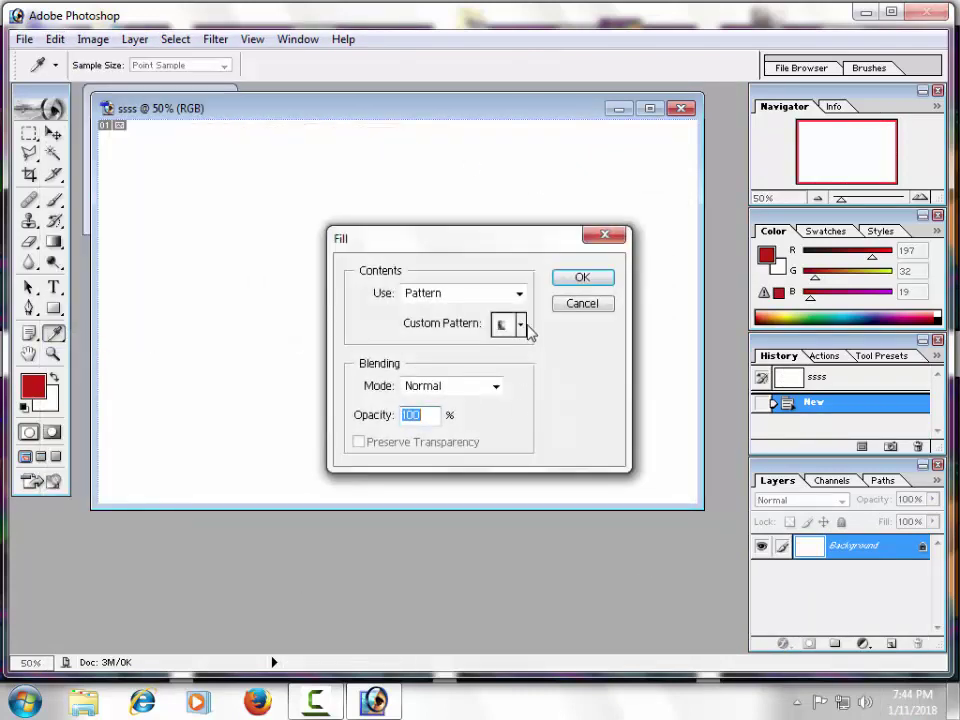
pyautogui.click(521, 325)
pyautogui.click(475, 457)
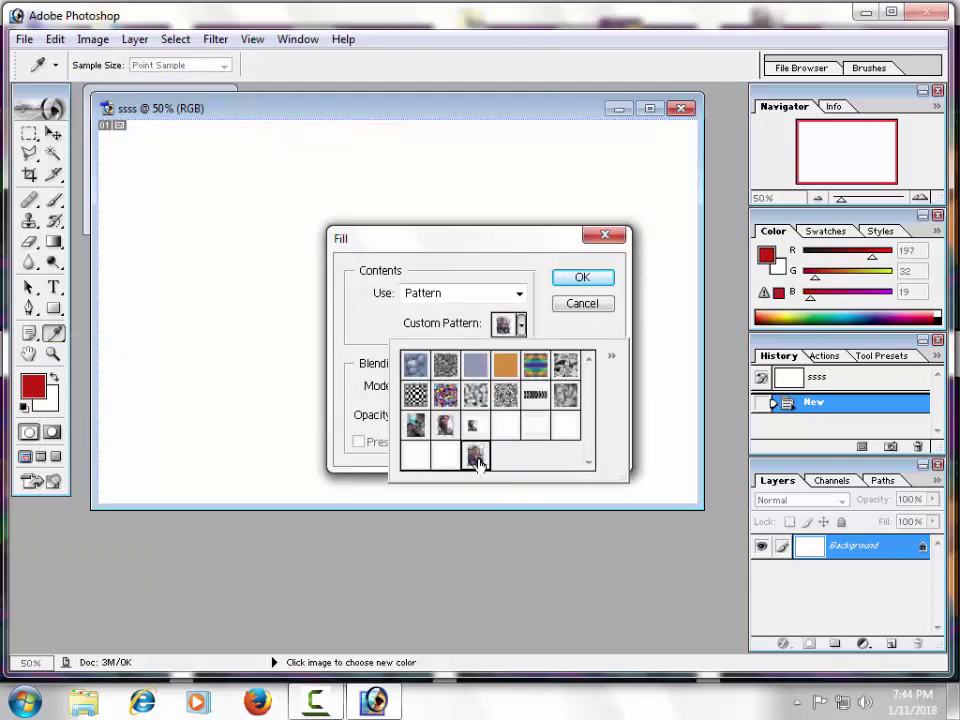
pyautogui.click(586, 281)
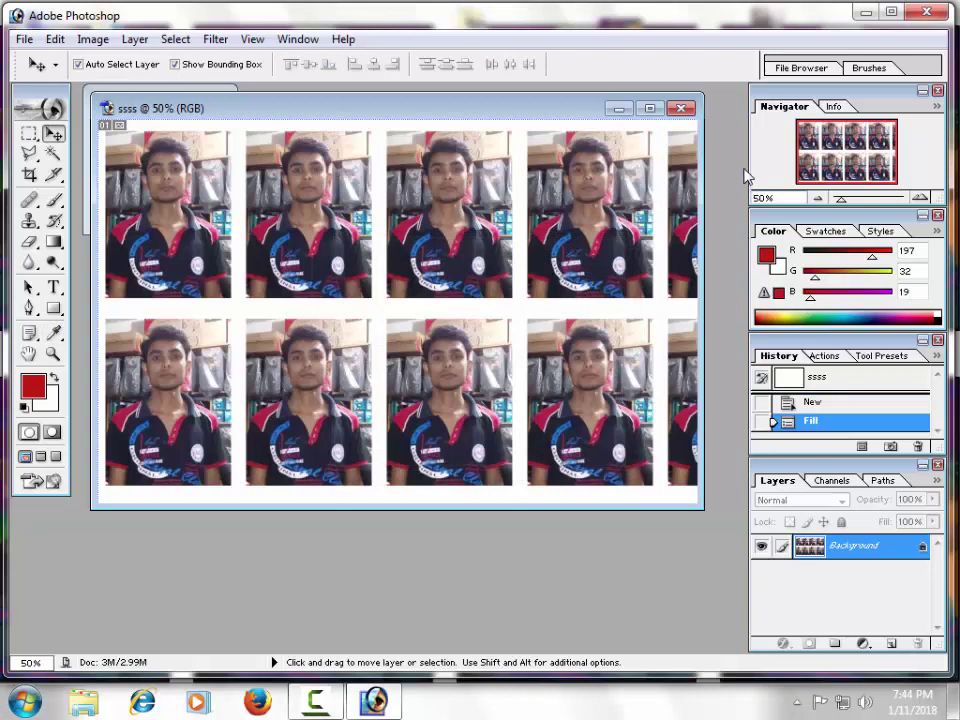
pyautogui.click(650, 108)
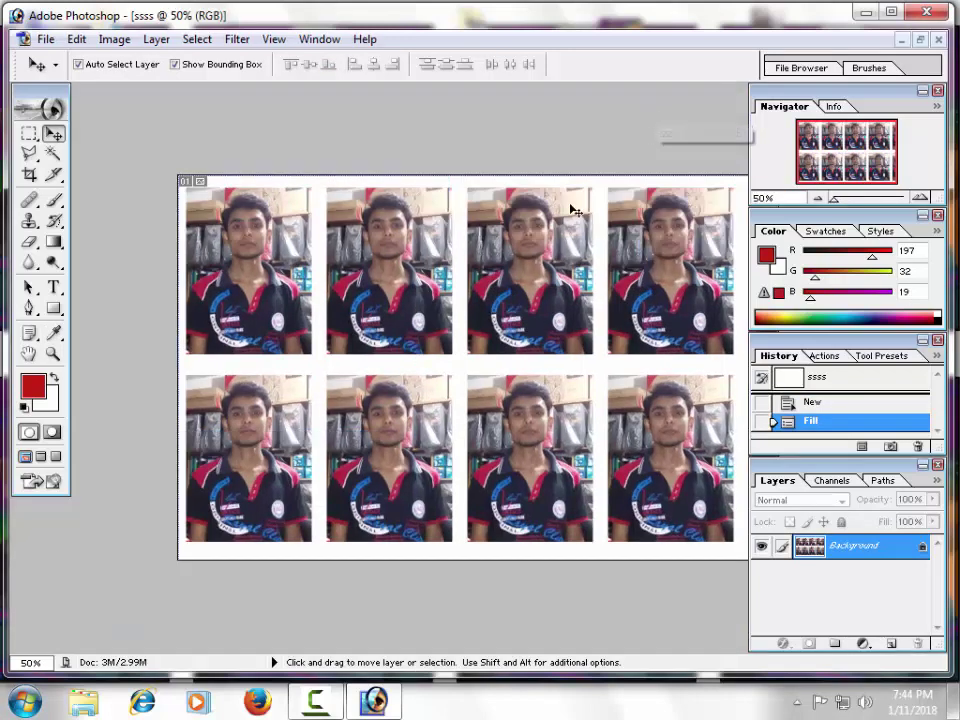
pyautogui.hotkey('ctrl', '-')
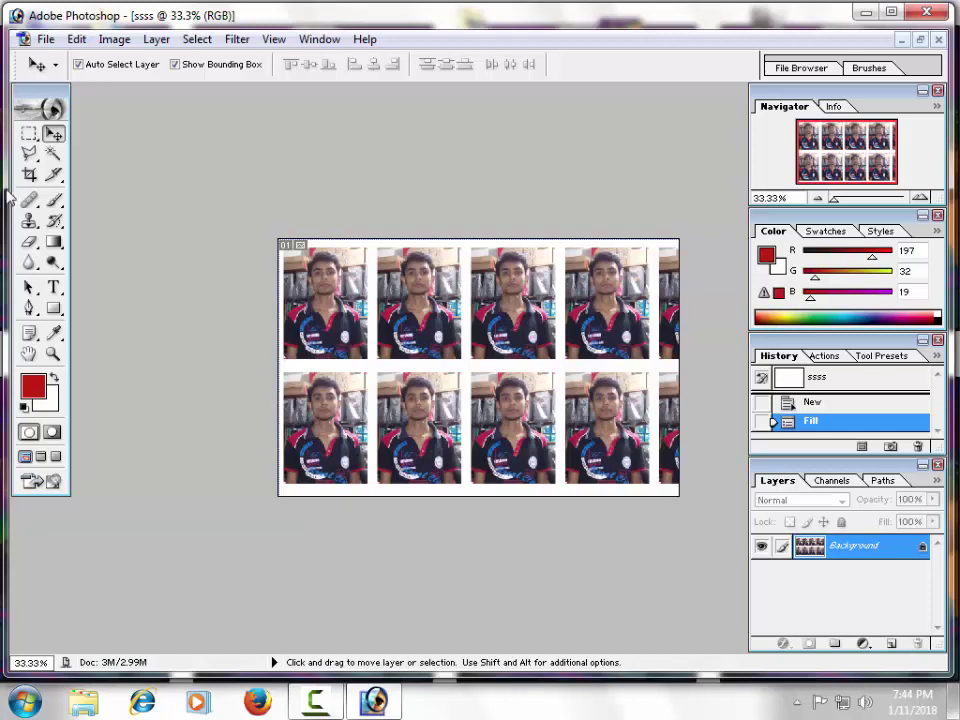
# - Save the page as ssss.jpg in JPEG format at Quality 12, then minimize Photoshop
pyautogui.click(44, 38)
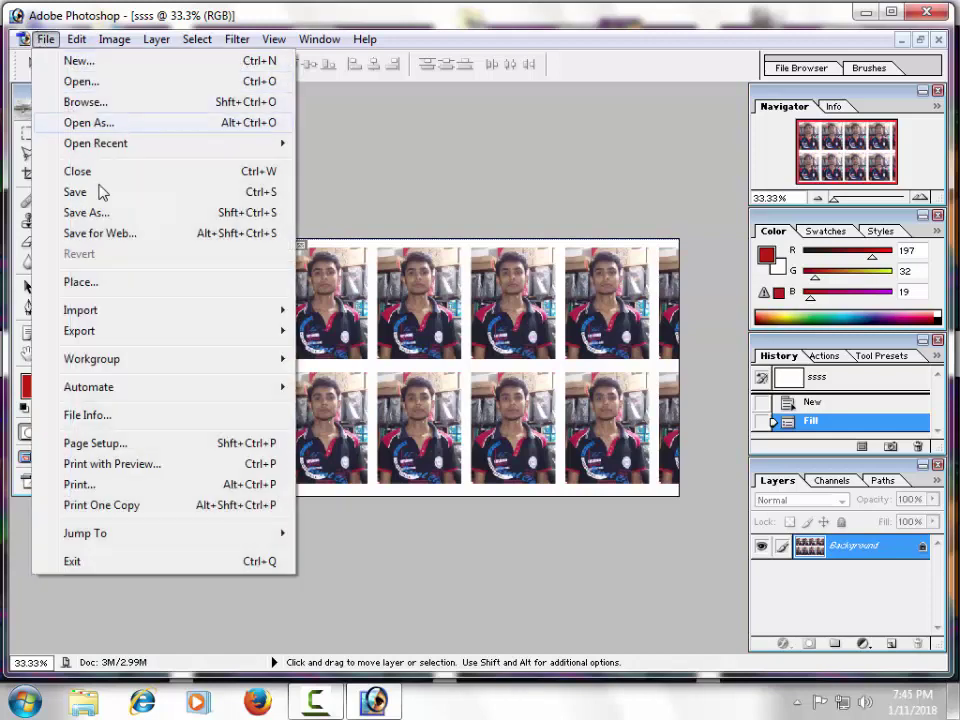
pyautogui.click(124, 193)
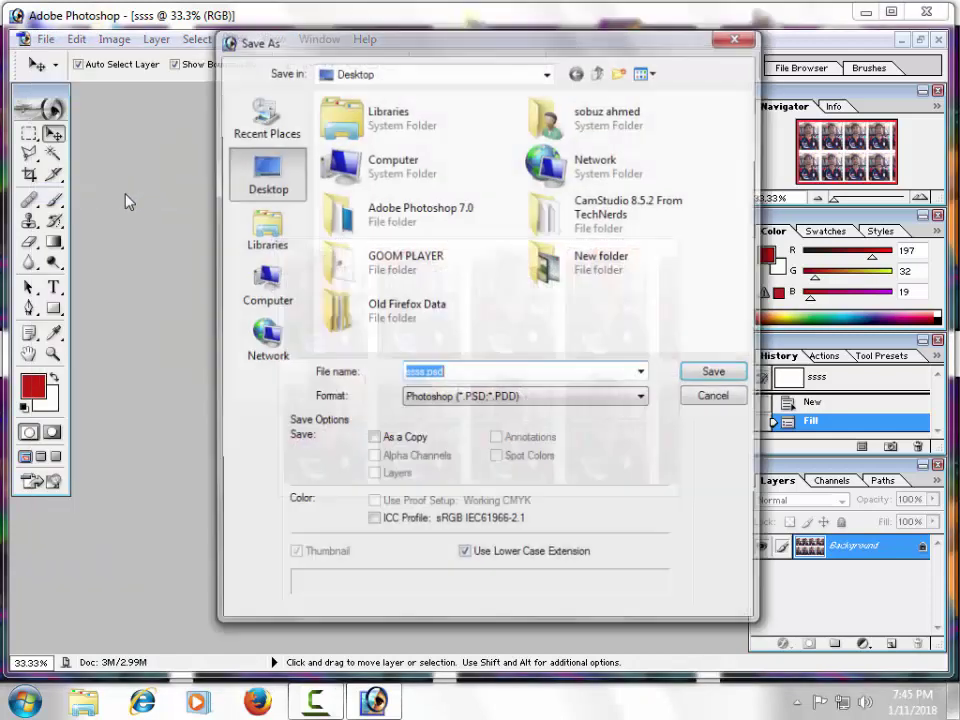
pyautogui.click(514, 398)
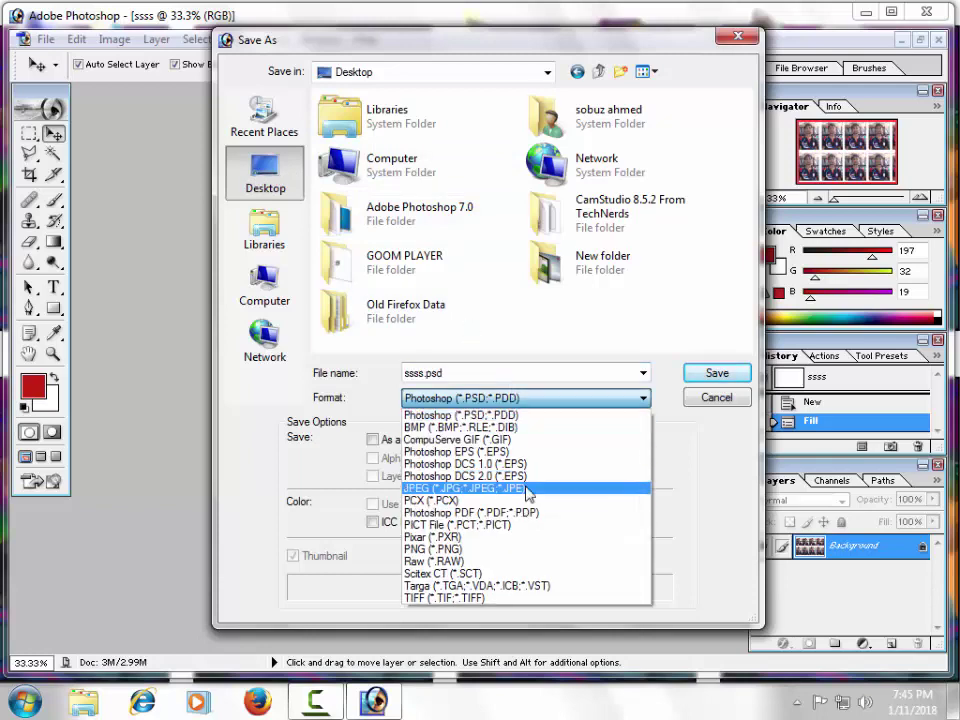
pyautogui.click(465, 488)
pyautogui.click(713, 378)
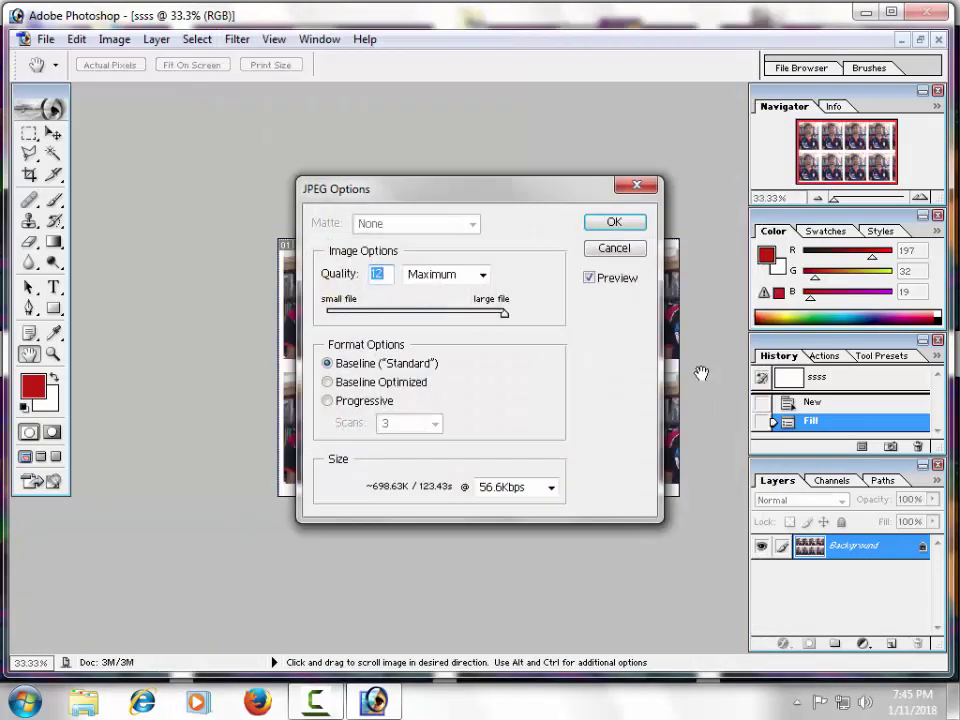
pyautogui.click(597, 228)
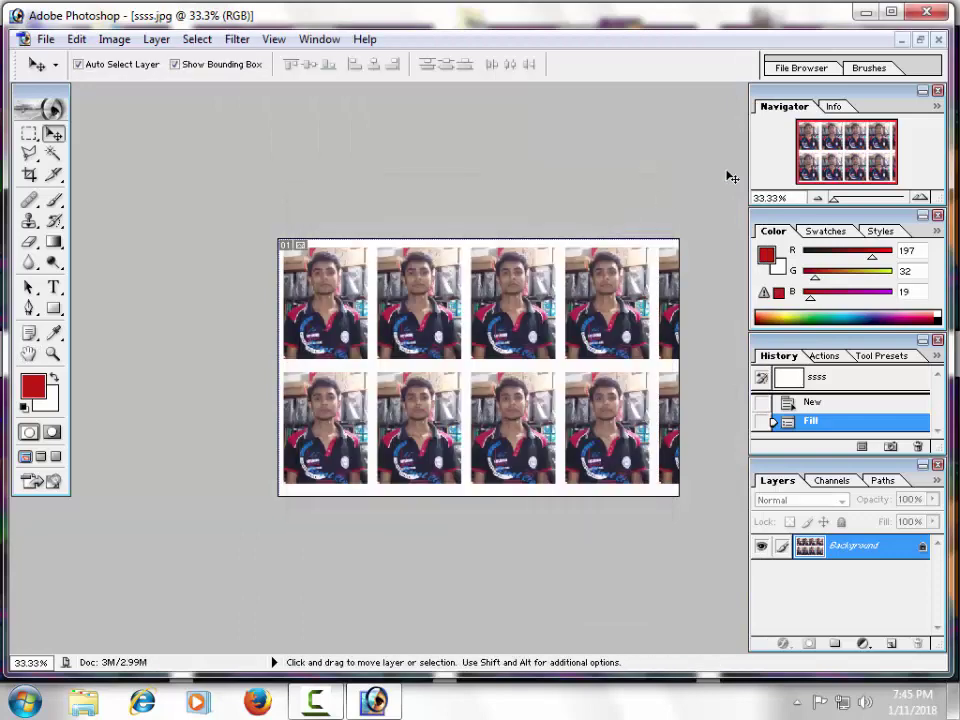
pyautogui.click(862, 12)
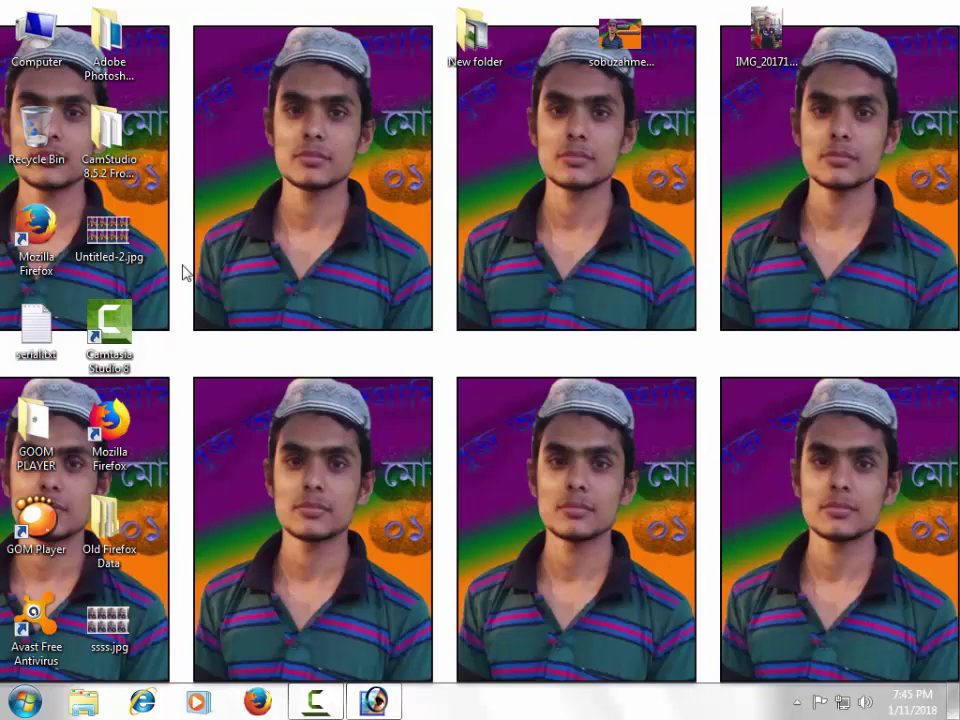
# - Open ssss.jpg in Photo Viewer, set it as the desktop background, and close the viewer
pyautogui.doubleClick(106, 626)
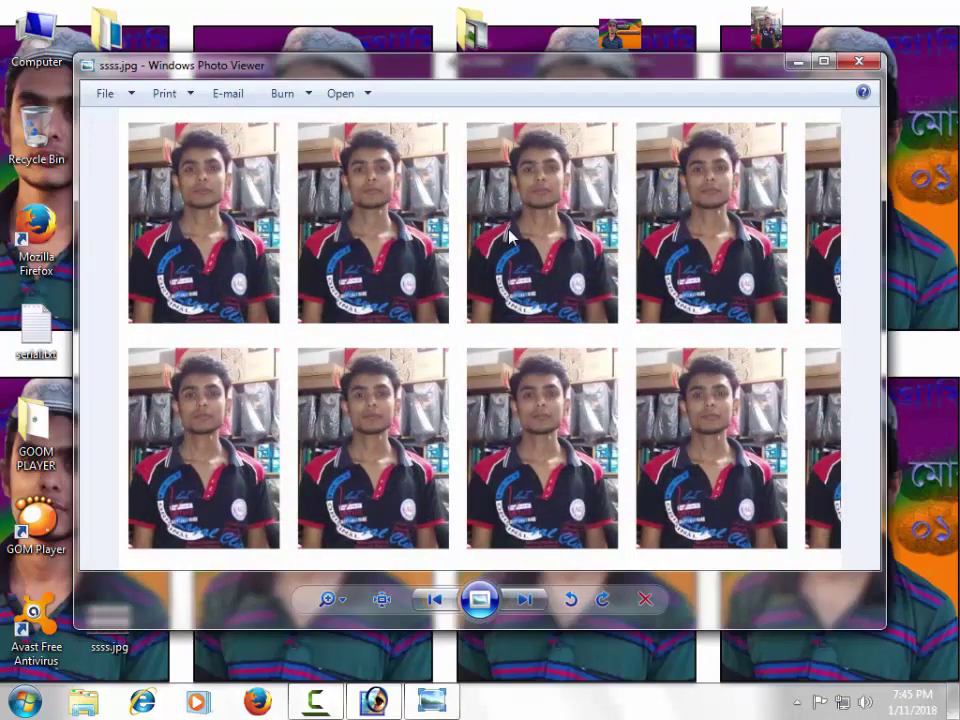
pyautogui.rightClick(501, 236)
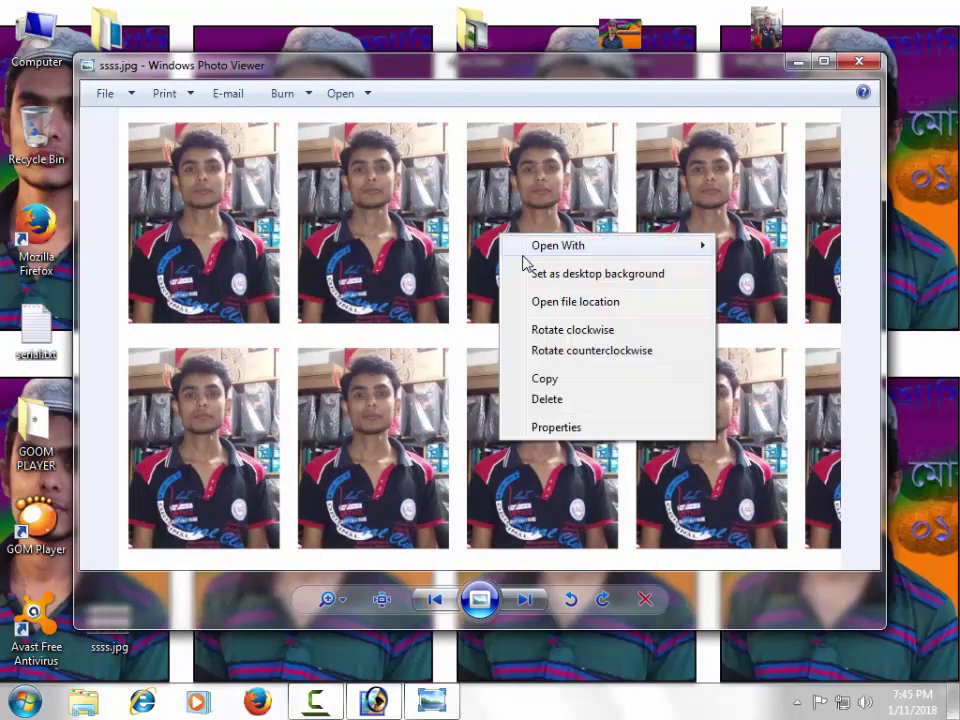
pyautogui.click(656, 273)
pyautogui.click(859, 65)
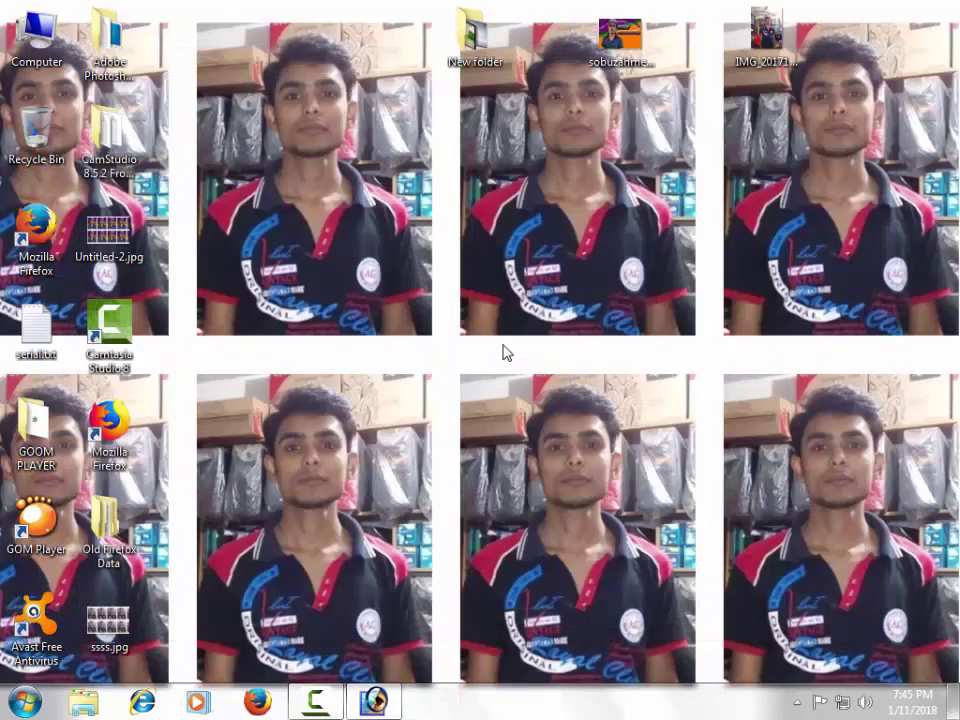
# - Refresh the desktop twice and bring up the screen recorder's controls
pyautogui.rightClick(603, 300)
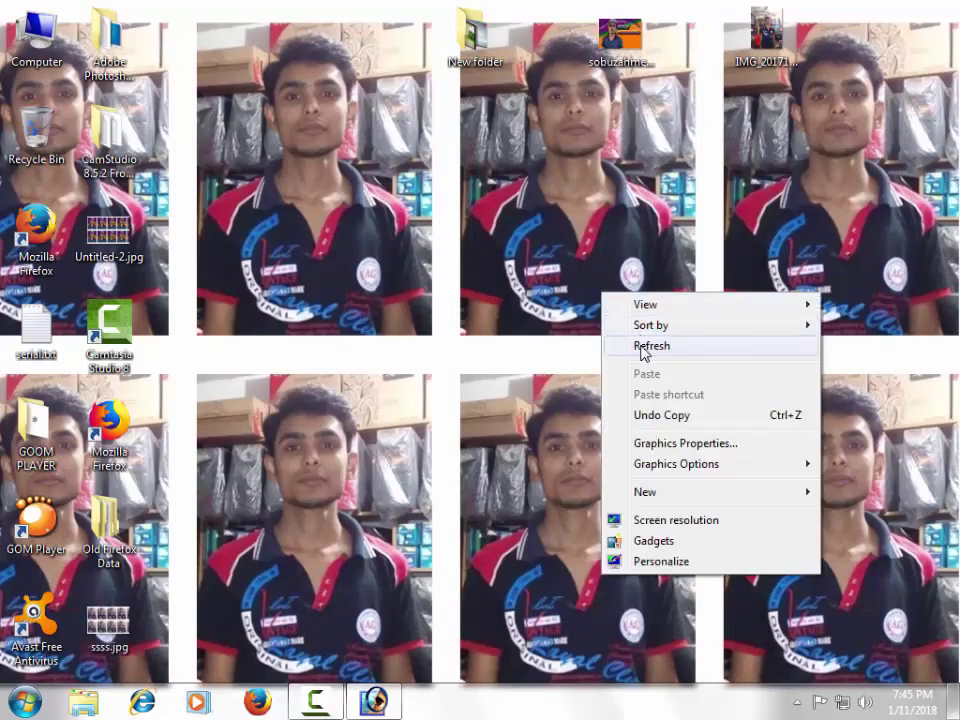
pyautogui.click(617, 347)
pyautogui.rightClick(612, 312)
pyautogui.click(660, 364)
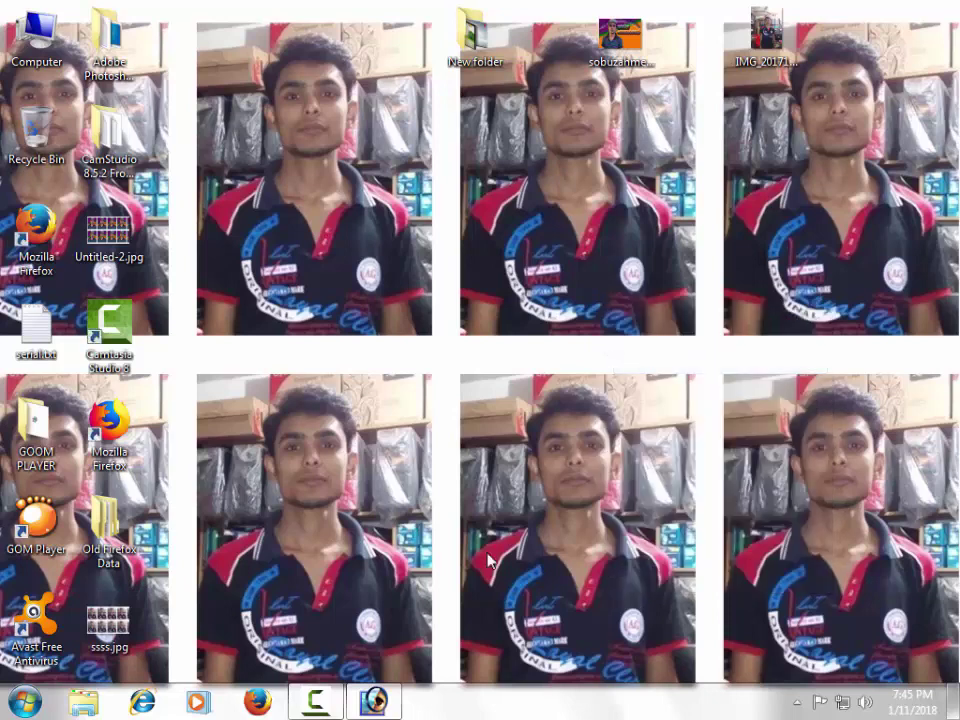
pyautogui.click(372, 701)
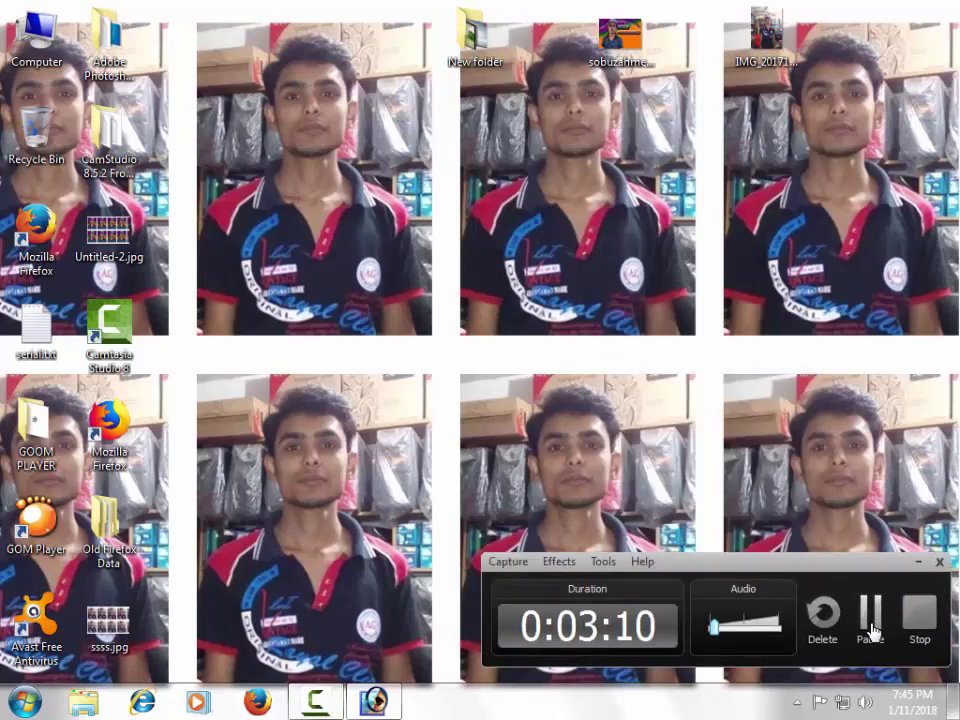
pyautogui.click(915, 617)
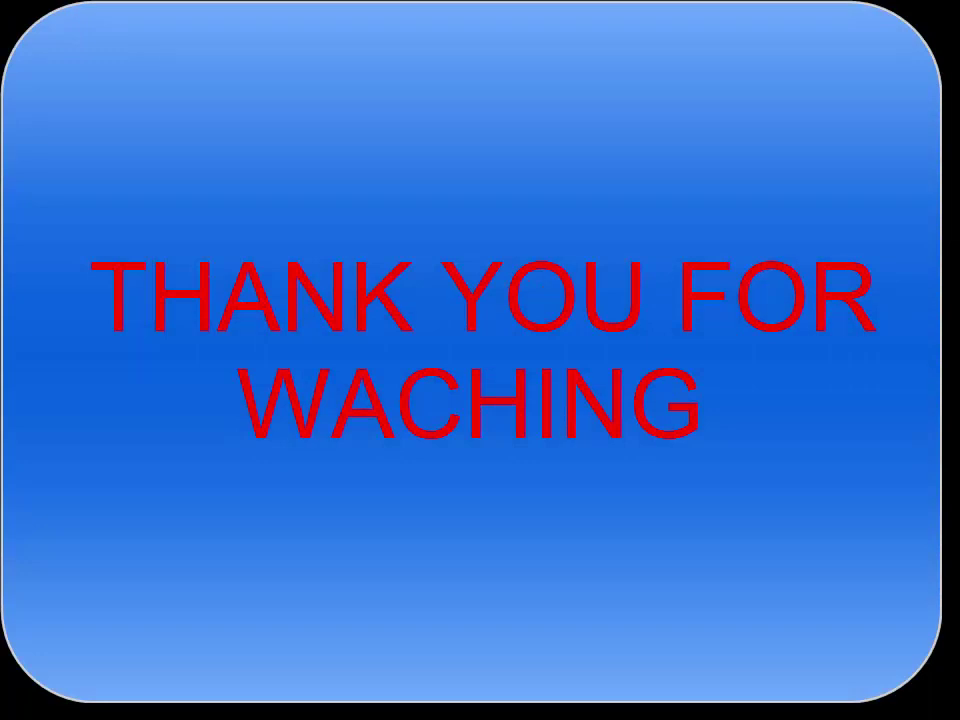